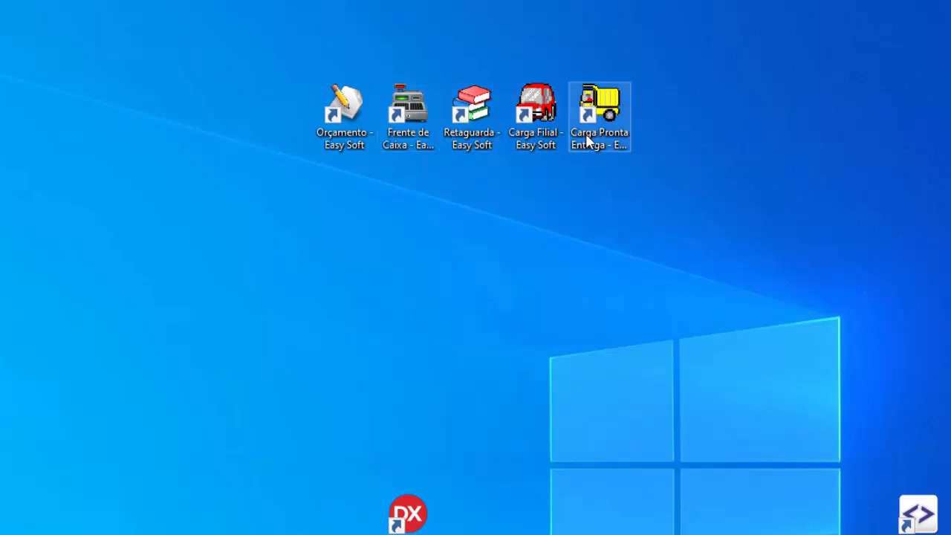
Create an 'Inventario - Atalho' desktop shortcut from the program folder, then close Explorer
{"action": "right_click", "coordinate": [352, 107]}
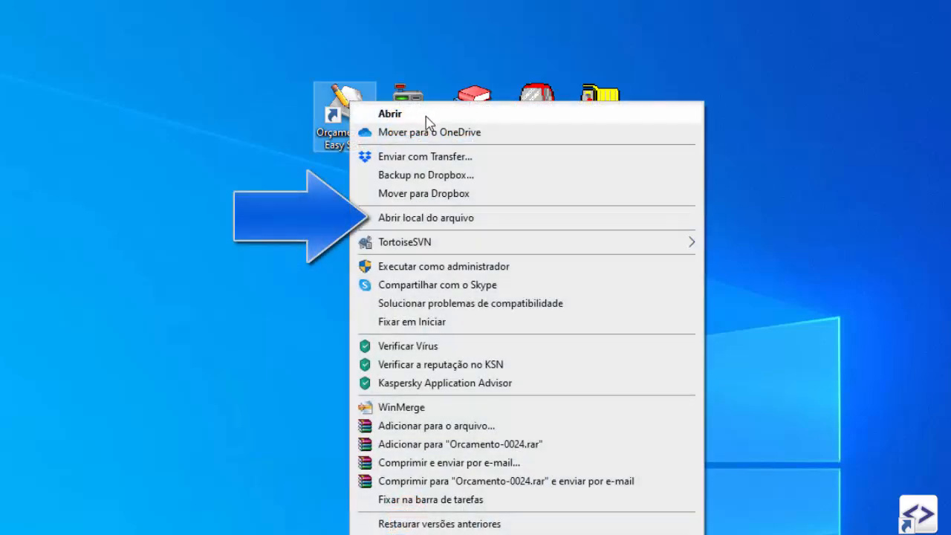
{"action": "left_click", "coordinate": [427, 218]}
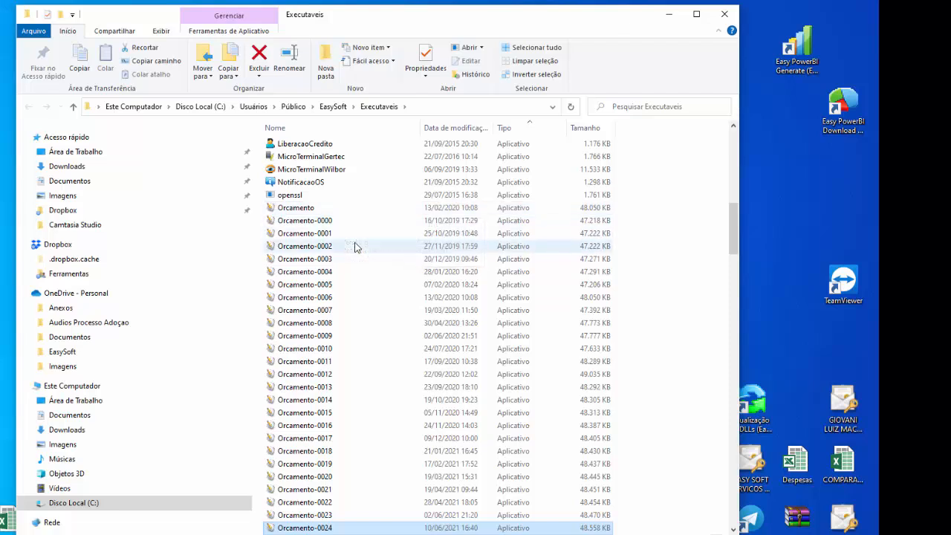
{"action": "scroll", "coordinate": [354, 247], "scroll_direction": "up", "scroll_amount": 3}
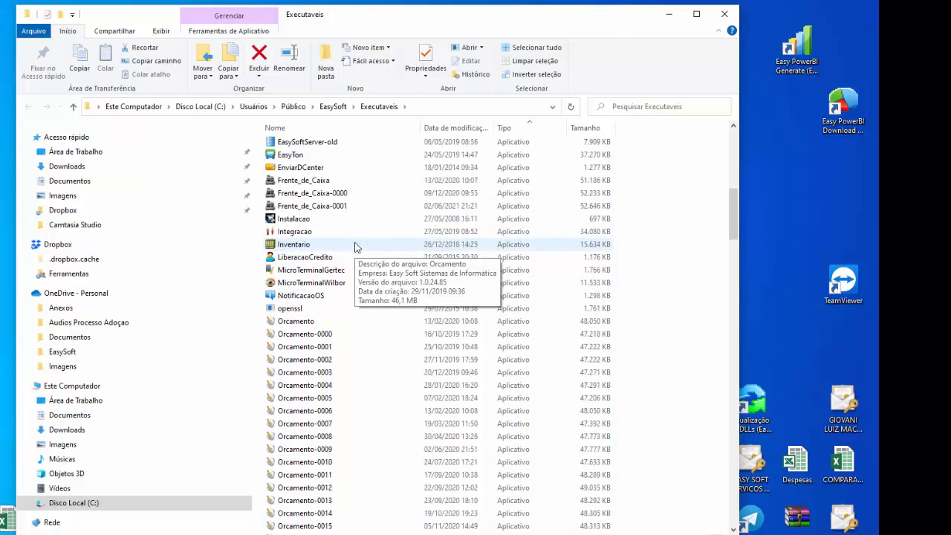
{"action": "left_click", "coordinate": [303, 245]}
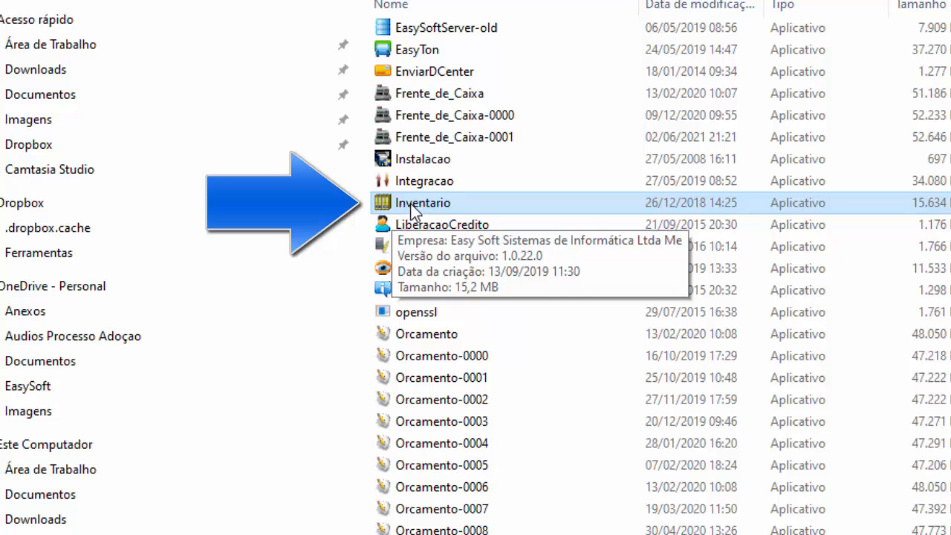
{"action": "right_click", "coordinate": [414, 211]}
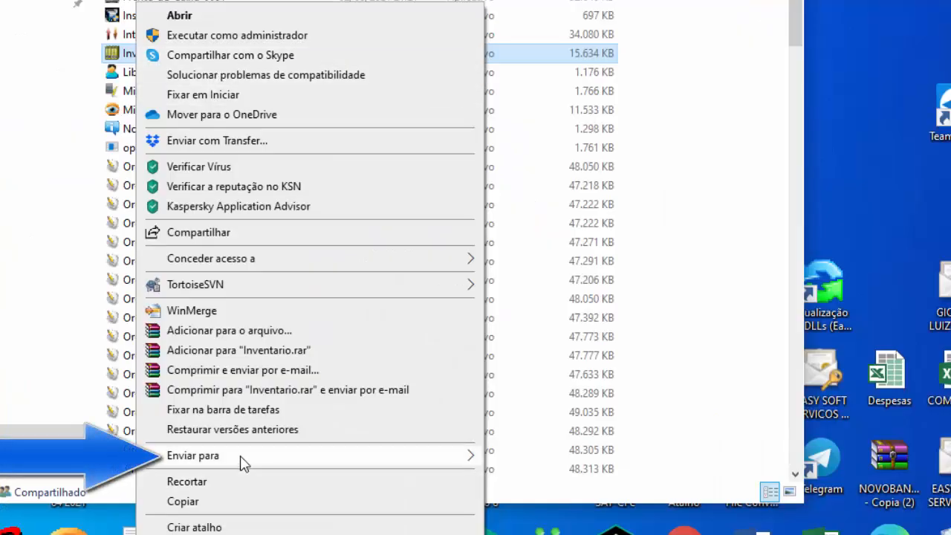
{"action": "mouse_move", "coordinate": [310, 464]}
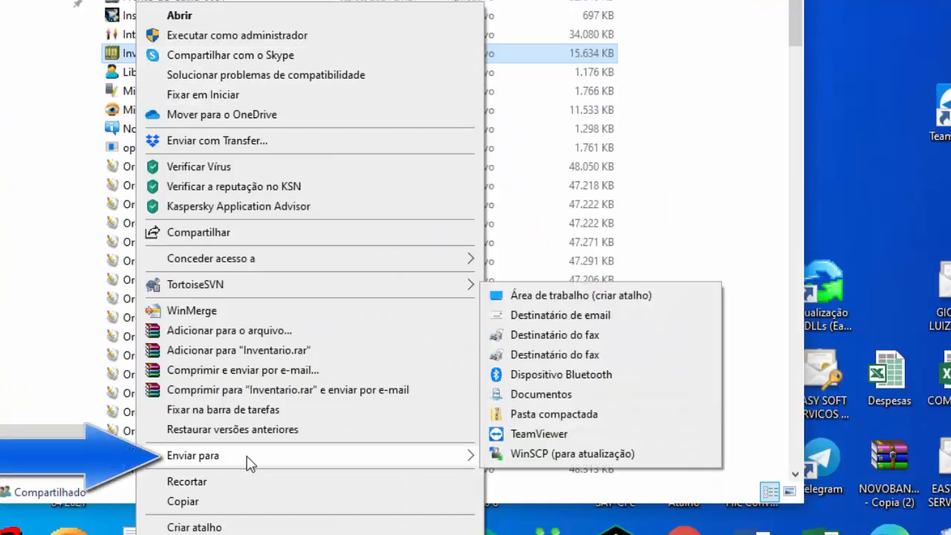
{"action": "left_click", "coordinate": [533, 296]}
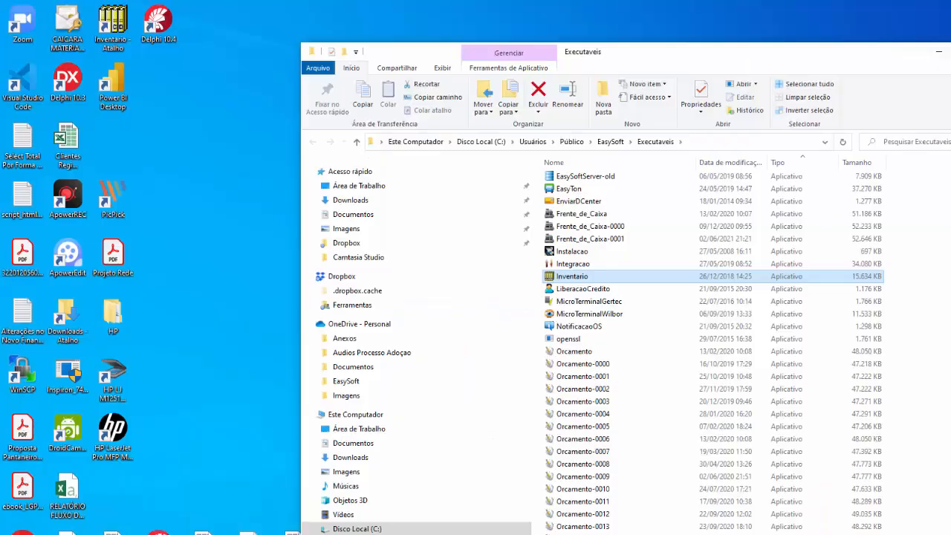
{"action": "left_click", "coordinate": [939, 52]}
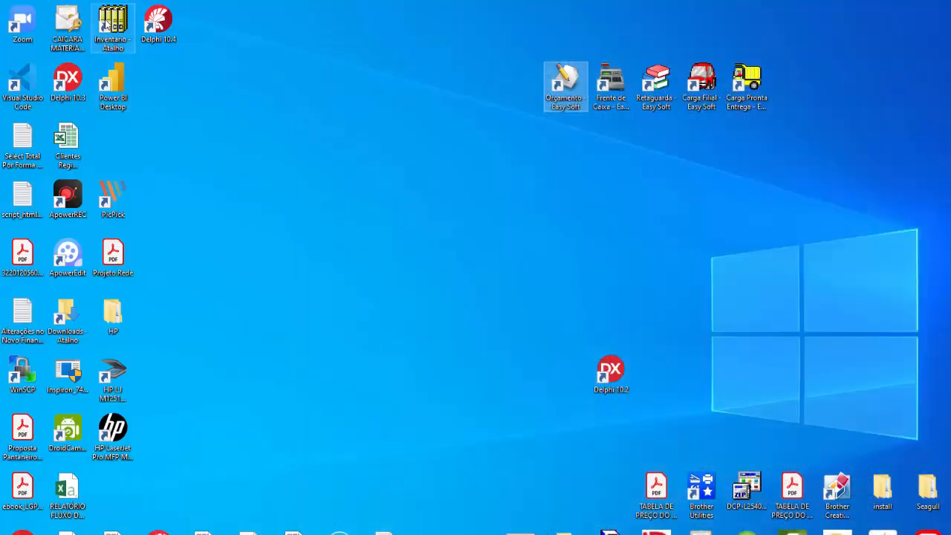
Move the Inventario shortcut beside the Easy Soft icons, launch it, and log in with operator code and password
{"action": "left_click_drag", "start_coordinate": [102, 24], "coordinate": [494, 95]}
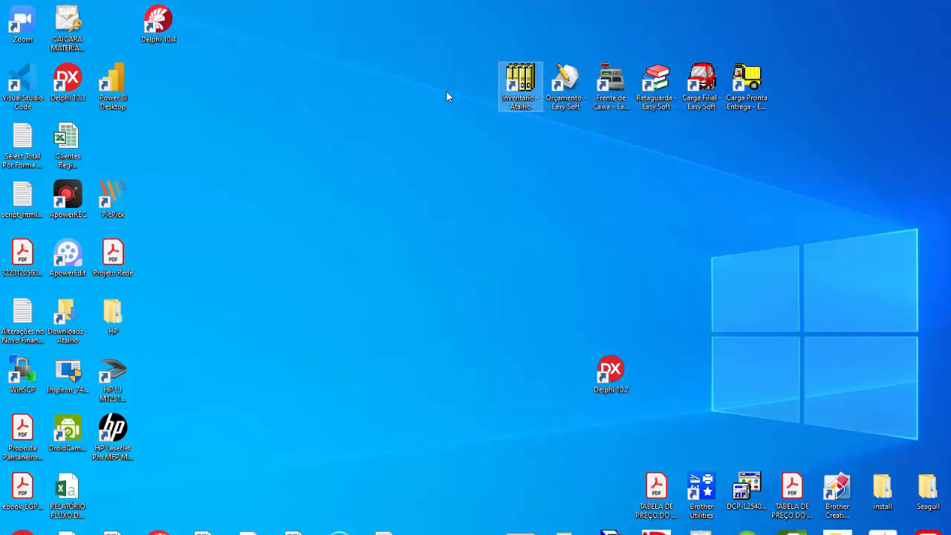
{"action": "double_click", "coordinate": [527, 81]}
{"action": "type", "text": "500"}
{"action": "key", "text": "Return"}
{"action": "type", "text": "********"}
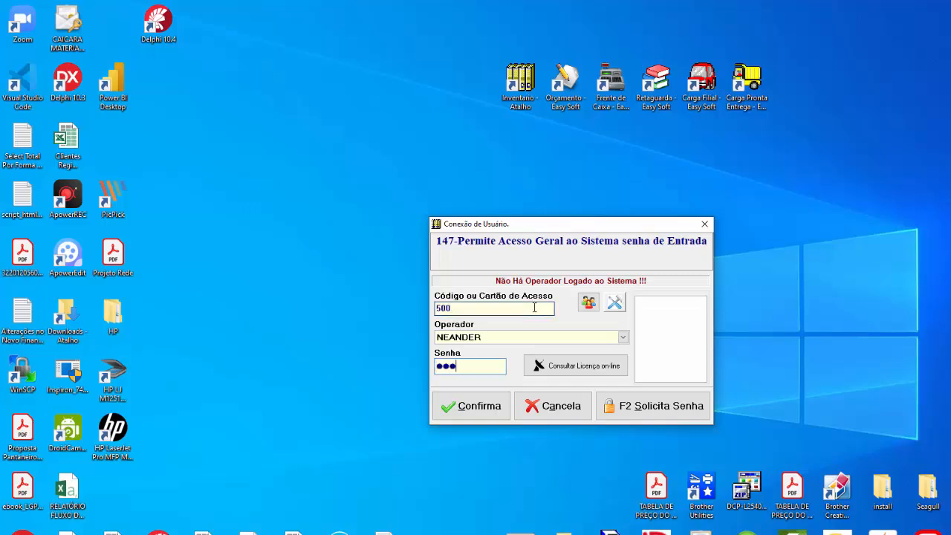
{"action": "key", "text": "Return"}
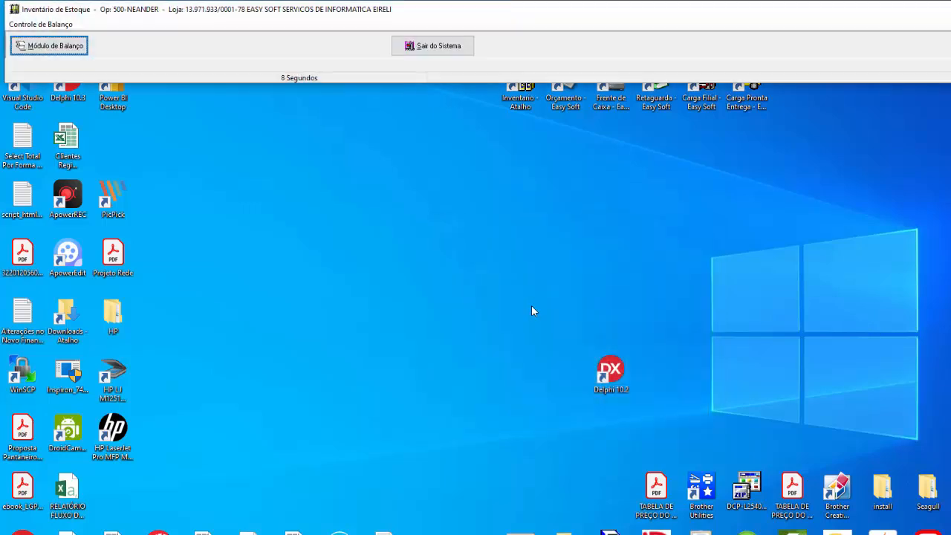
Open Módulo de Balanço to list inventory control 2288 from 13/11/2021
{"action": "left_click", "coordinate": [67, 49]}
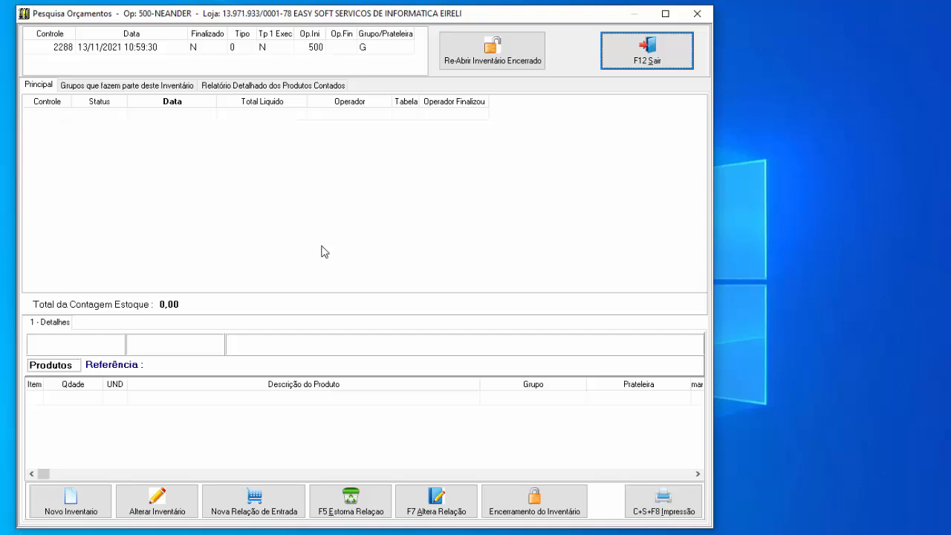
Finalize inventory 2288 via Encerramento do Inventário, authorizing with the operator's code and password
{"action": "left_click", "coordinate": [72, 511]}
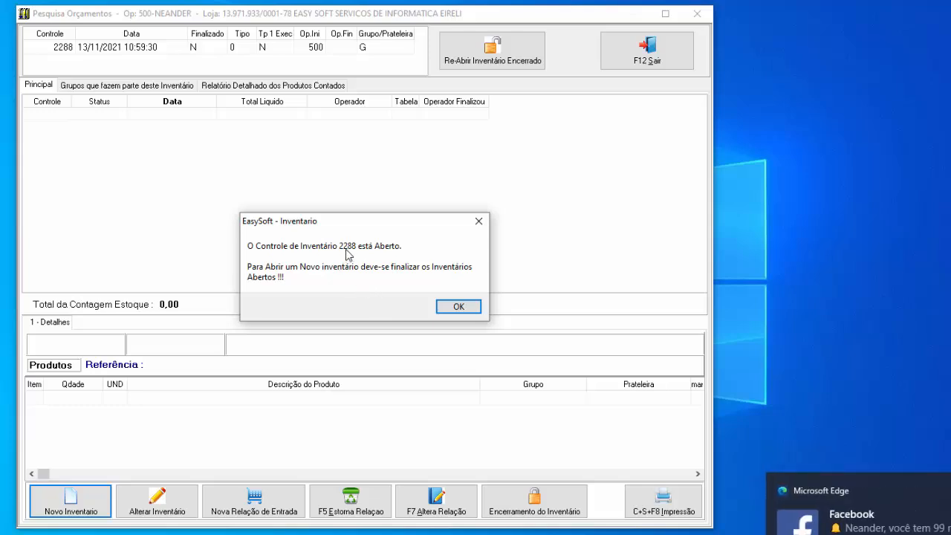
{"action": "left_click", "coordinate": [459, 306]}
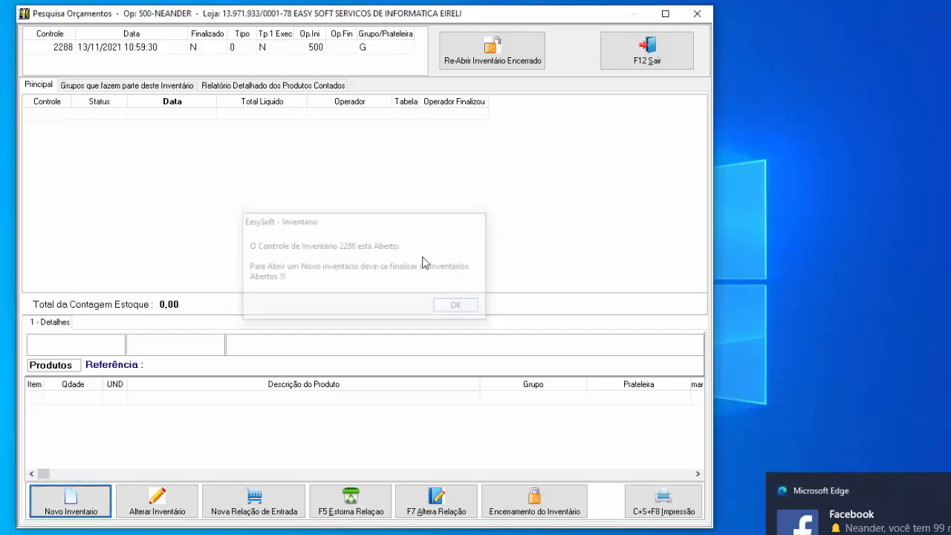
{"action": "left_click", "coordinate": [155, 50]}
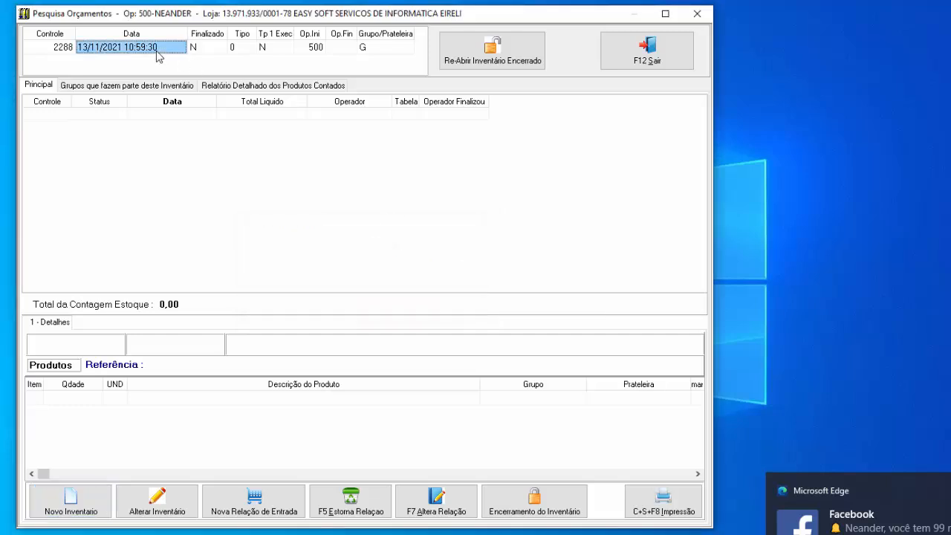
{"action": "left_click", "coordinate": [526, 500]}
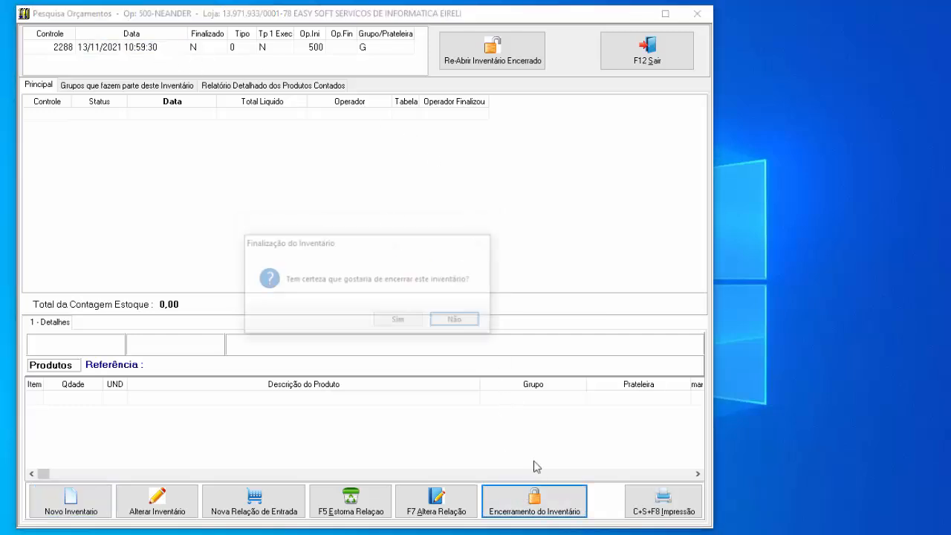
{"action": "left_click", "coordinate": [400, 319]}
{"action": "type", "text": "50"}
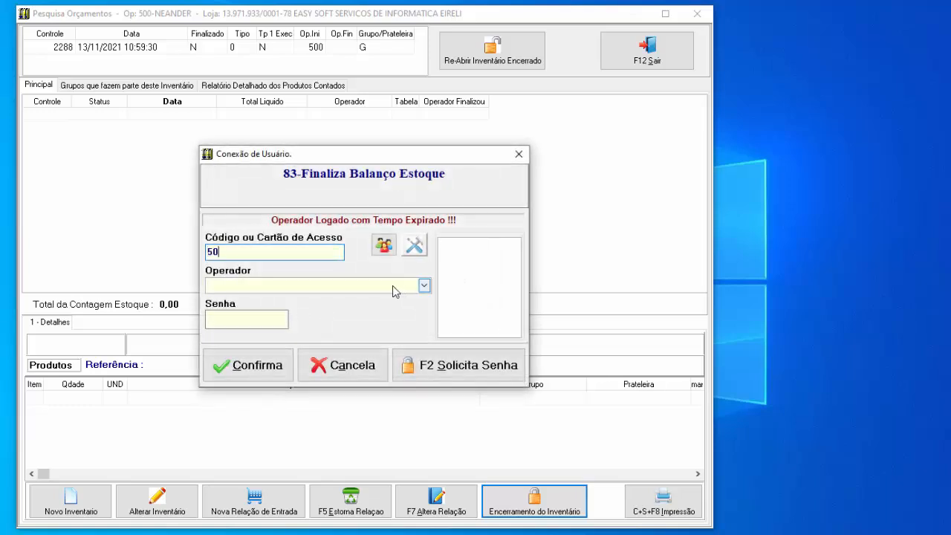
{"action": "type", "text": "0"}
{"action": "key", "text": "Return"}
{"action": "type", "text": "********"}
{"action": "key", "text": "Return"}
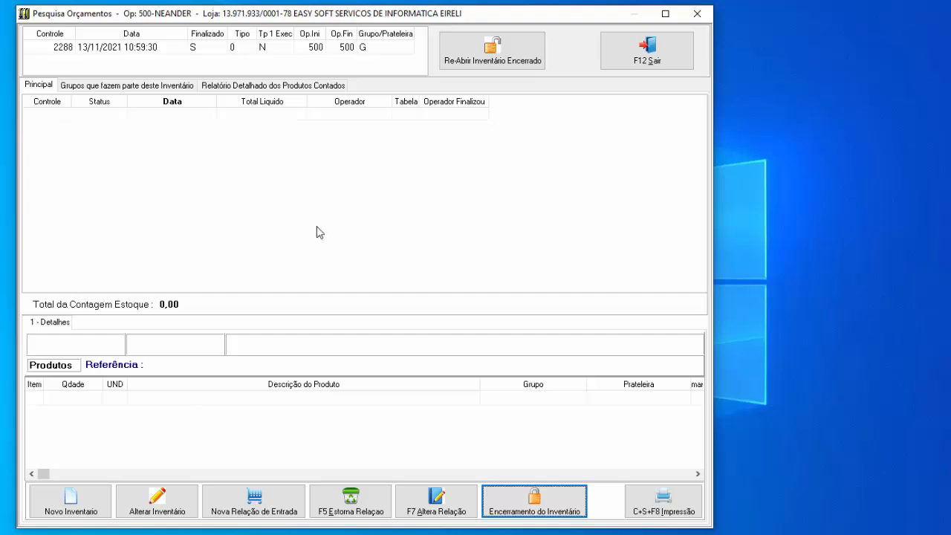
Open Abertura de Inventário de Estoque, set to count by product group with stock zeroing
{"action": "left_click", "coordinate": [67, 504]}
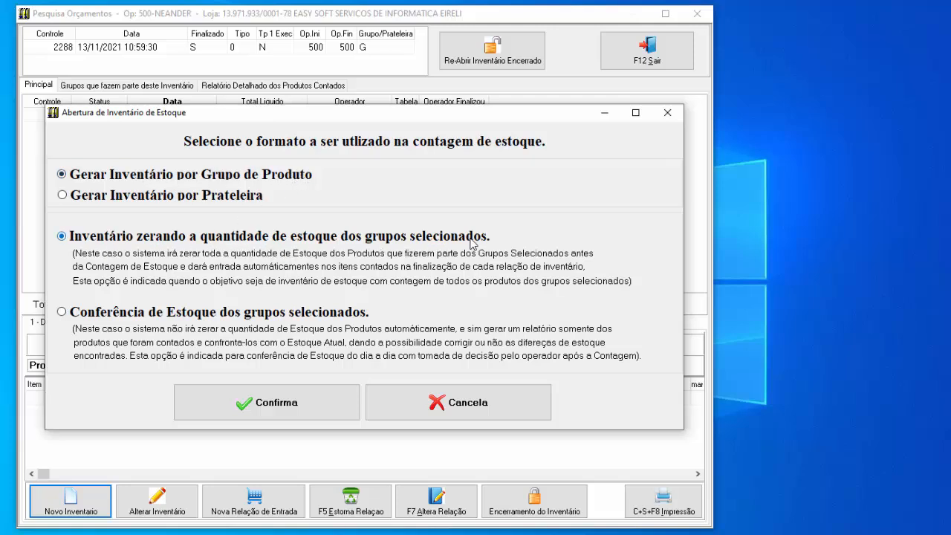
Confirm the by-group counting format and start new inventory 2289, authenticating with operator code and password
{"action": "left_click", "coordinate": [341, 403]}
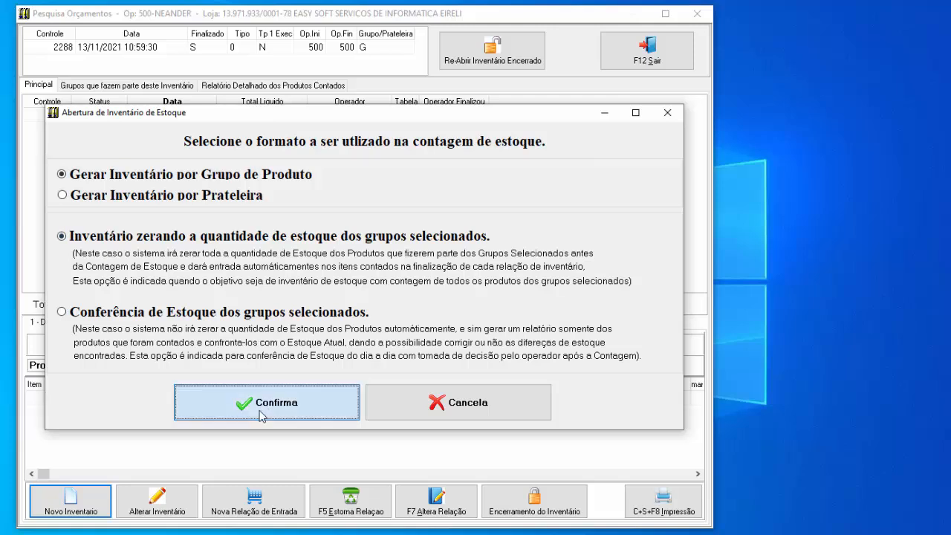
{"action": "left_click", "coordinate": [414, 345]}
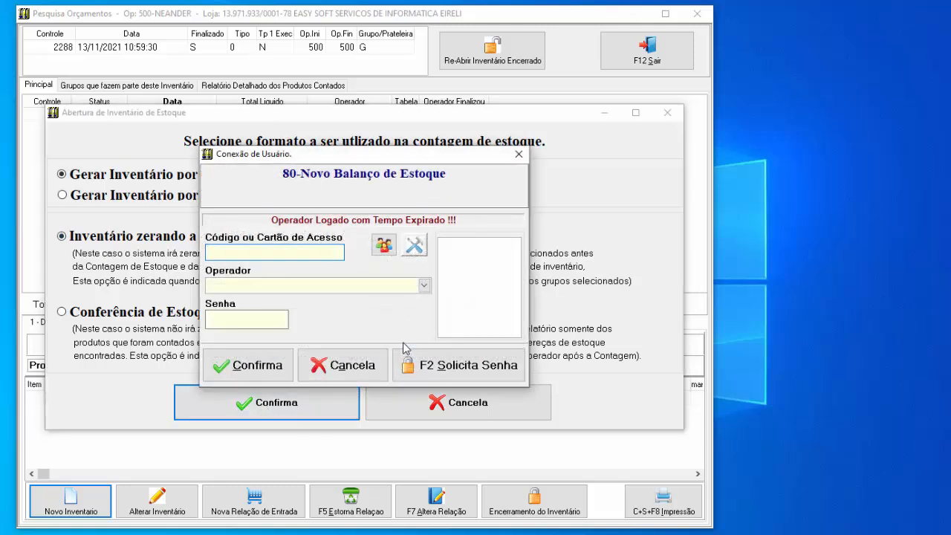
{"action": "type", "text": "500"}
{"action": "key", "text": "Return"}
{"action": "type", "text": "********"}
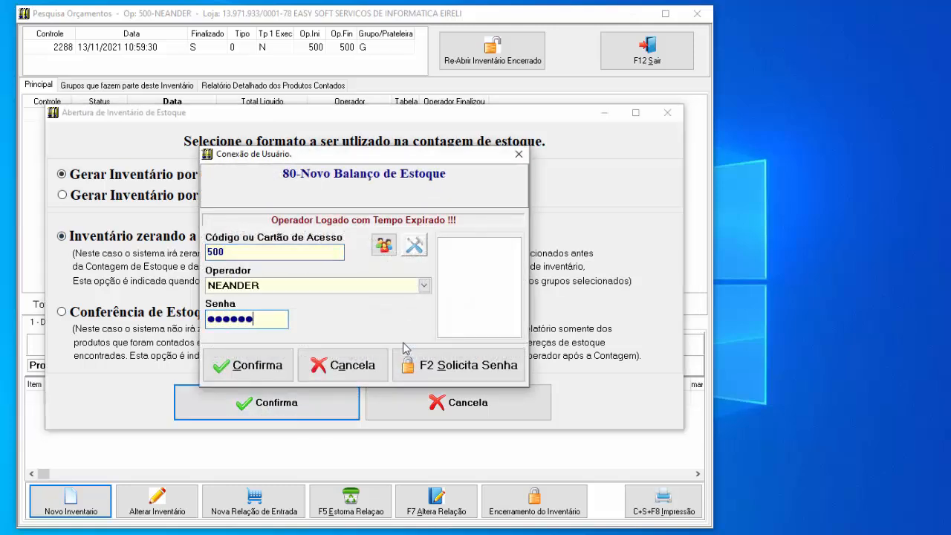
{"action": "key", "text": "Return"}
{"action": "key", "text": "Return"}
{"action": "type", "text": "***"}
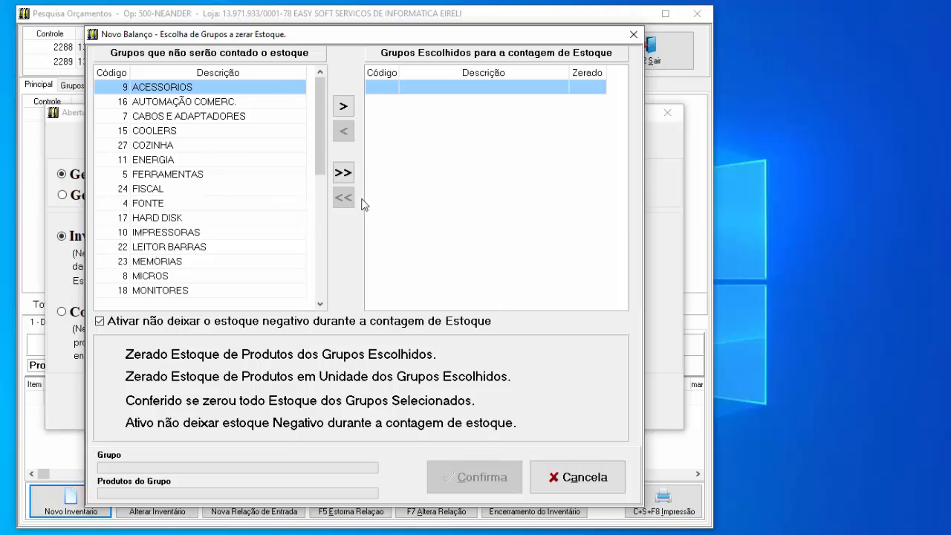
Move every product group into the count list in Novo Balanço and confirm zeroing their stock
{"action": "left_click", "coordinate": [184, 102]}
{"action": "left_click", "coordinate": [179, 117]}
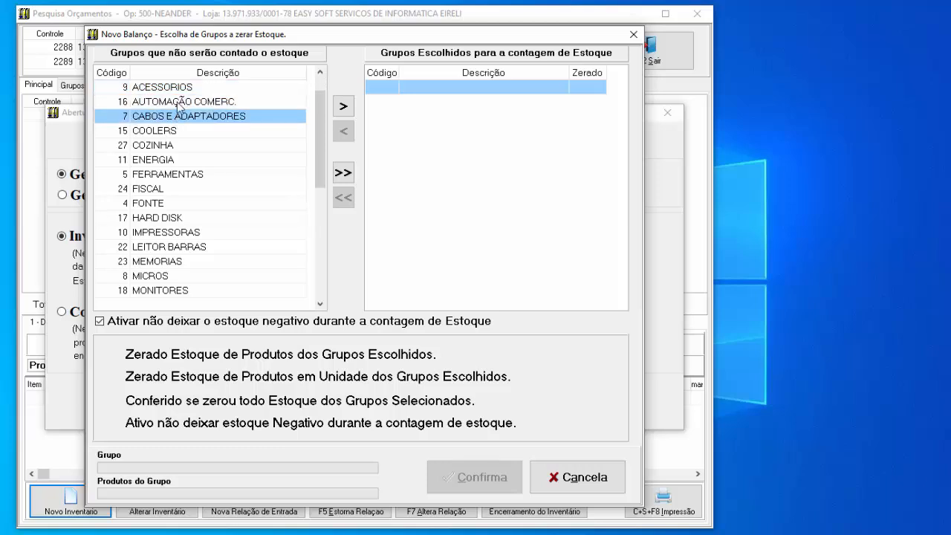
{"action": "left_click", "coordinate": [186, 90]}
{"action": "left_click", "coordinate": [346, 115]}
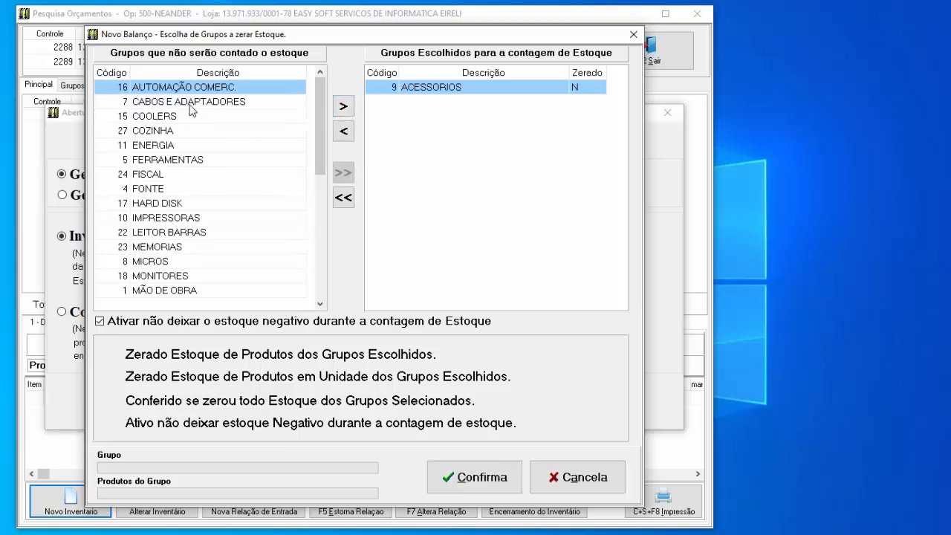
{"action": "left_click", "coordinate": [160, 148]}
{"action": "left_click", "coordinate": [343, 110]}
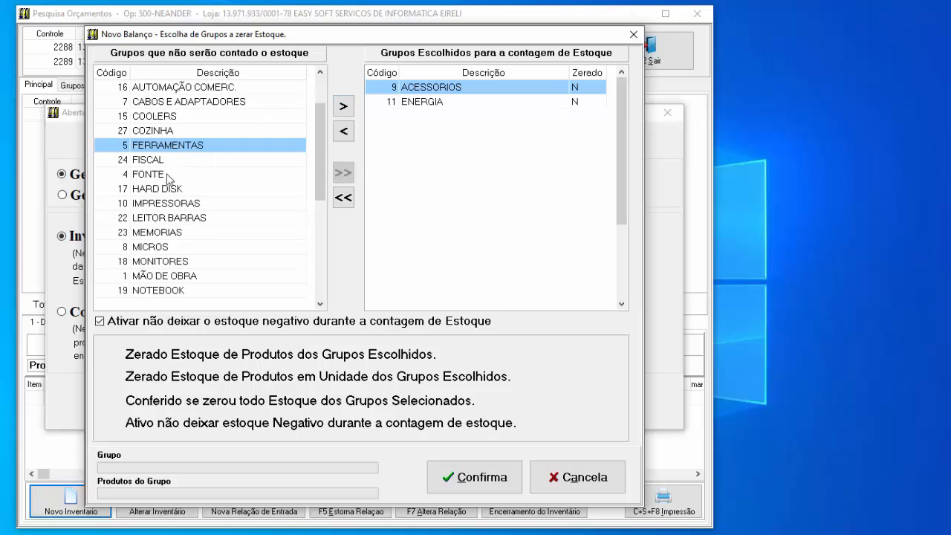
{"action": "left_click", "coordinate": [186, 174]}
{"action": "left_click", "coordinate": [344, 110]}
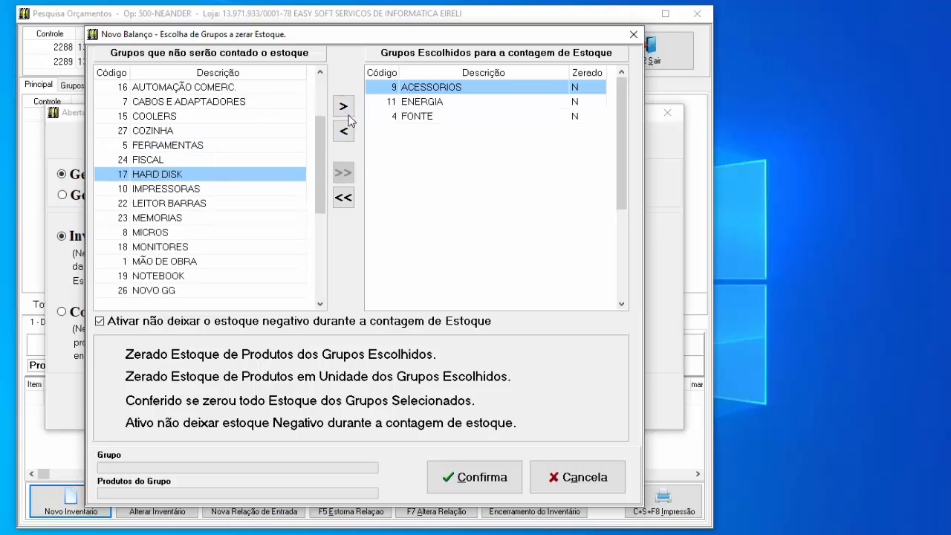
{"action": "left_click", "coordinate": [342, 198]}
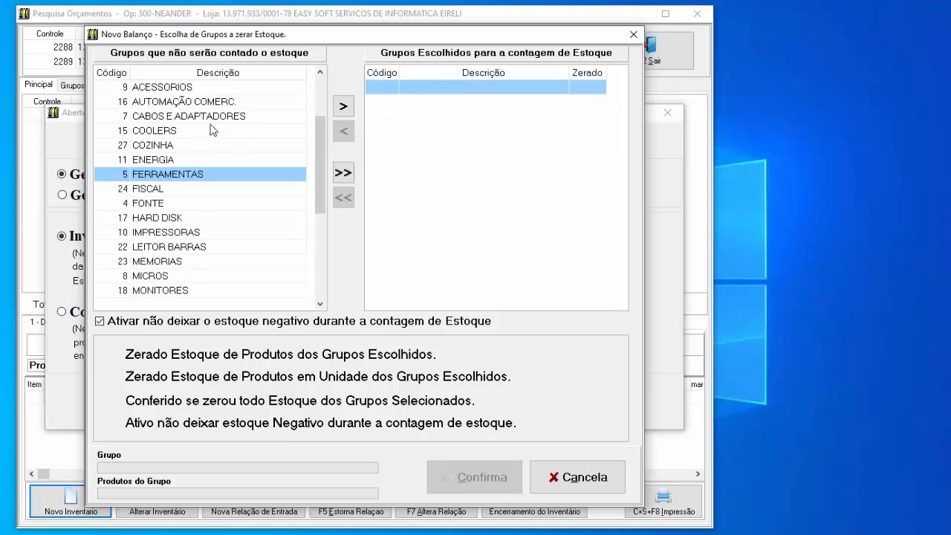
{"action": "left_click", "coordinate": [344, 174]}
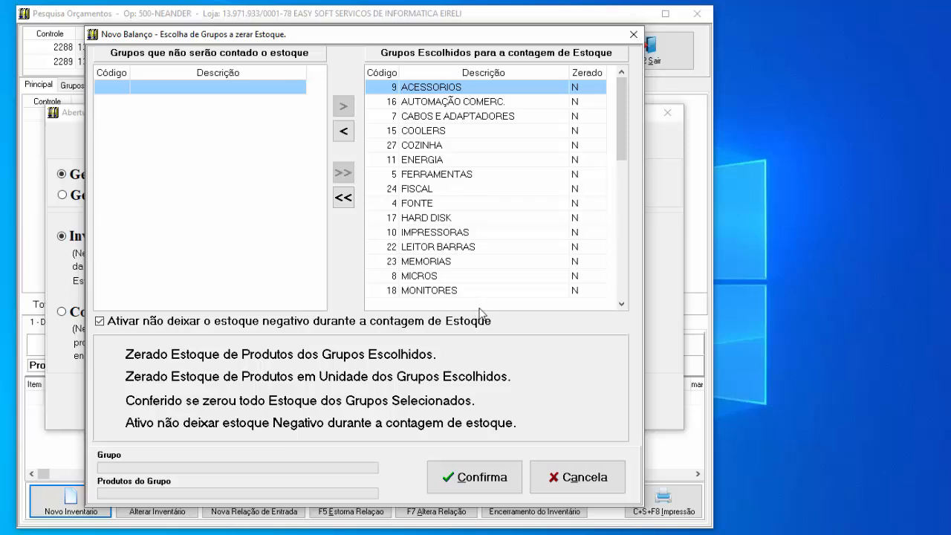
{"action": "left_click", "coordinate": [491, 488]}
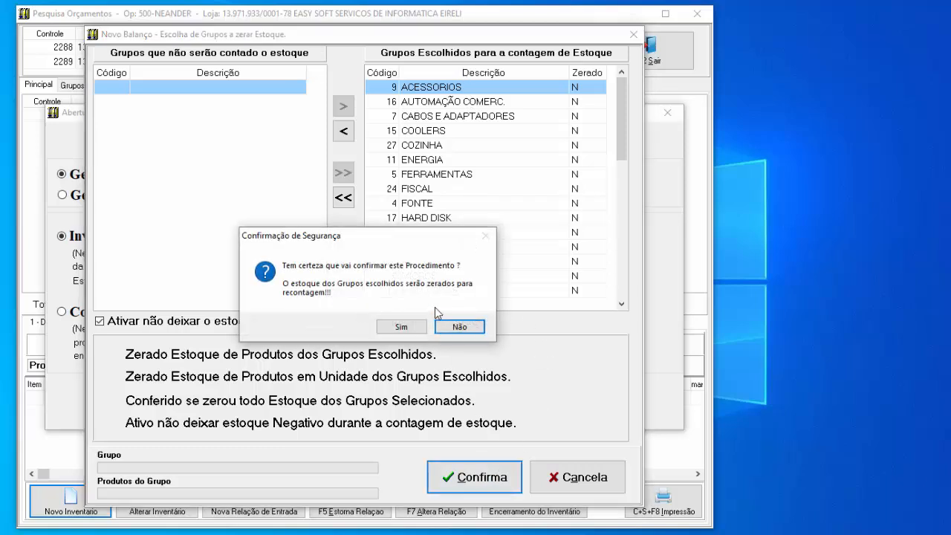
Approve zeroing stock for all chosen groups and exit once the progress finishes
{"action": "left_click", "coordinate": [401, 325]}
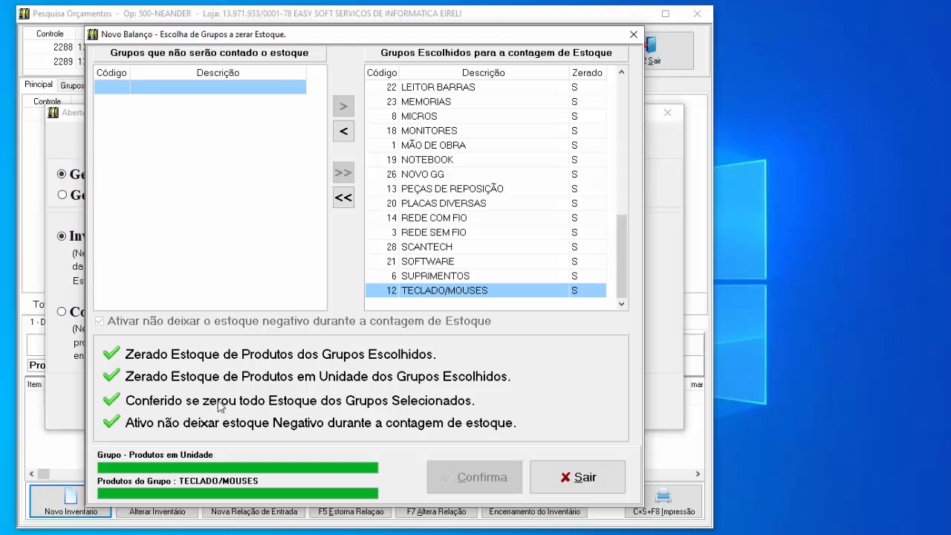
{"action": "left_click", "coordinate": [584, 478]}
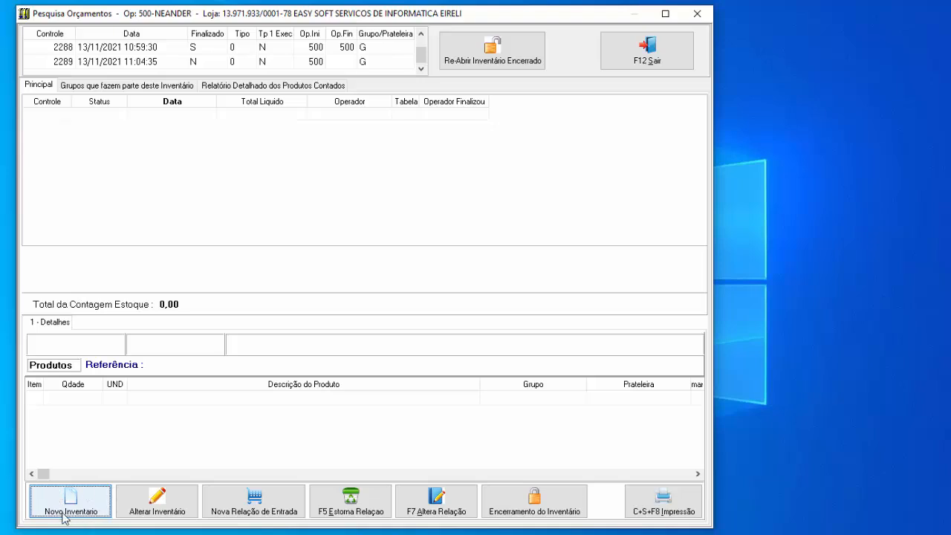
Start the empty count entry list 2289-1 with Nova Relação de Entrada
{"action": "left_click", "coordinate": [247, 505]}
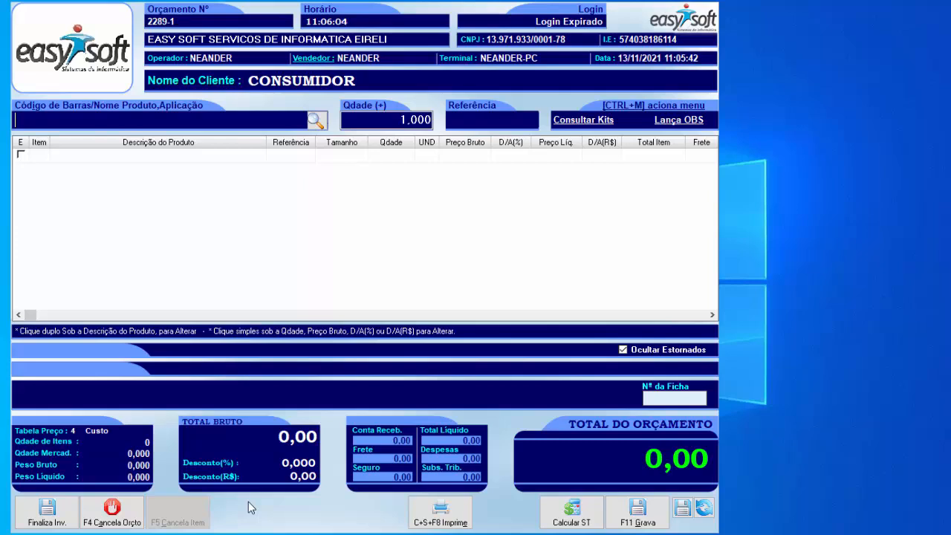
Count the cooler at quantity 10 and a switch at quantity 5
{"action": "key", "text": "plus"}
{"action": "type", "text": "10"}
{"action": "key", "text": "Return"}
{"action": "type", "text": "F"}
{"action": "key", "text": "Return"}
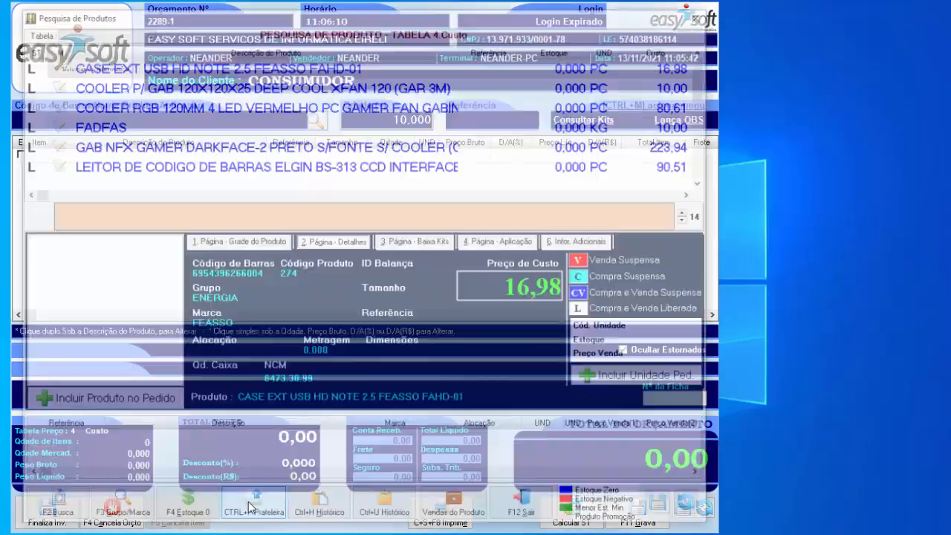
{"action": "key", "text": "Return"}
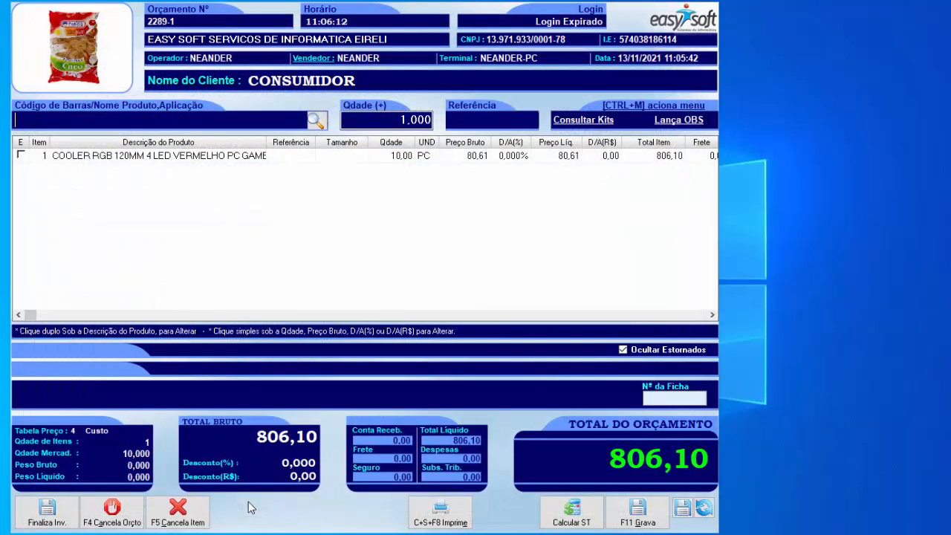
{"action": "key", "text": "plus"}
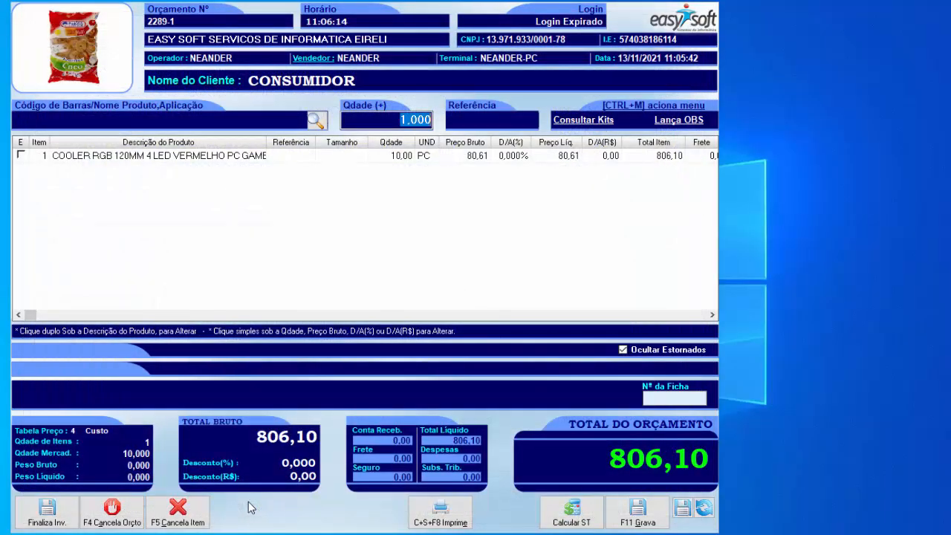
{"action": "type", "text": "5"}
{"action": "key", "text": "Return"}
{"action": "type", "text": "F"}
{"action": "key", "text": "Return"}
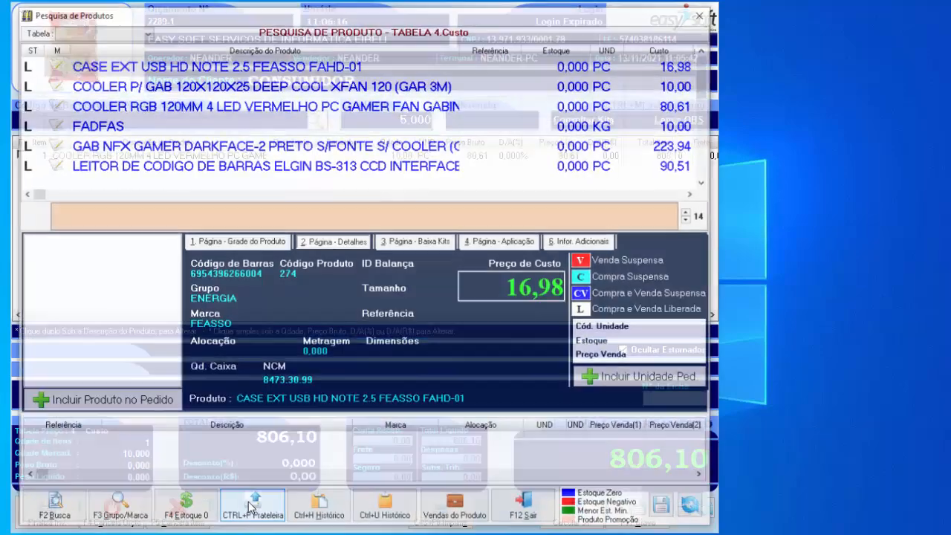
{"action": "key", "text": "Down"}
{"action": "key", "text": "Down"}
{"action": "key", "text": "Down"}
{"action": "key", "text": "Down"}
{"action": "key", "text": "Down"}
{"action": "key", "text": "Down"}
{"action": "key", "text": "Down"}
{"action": "key", "text": "Down"}
{"action": "key", "text": "Down"}
{"action": "key", "text": "Down"}
{"action": "key", "text": "Down"}
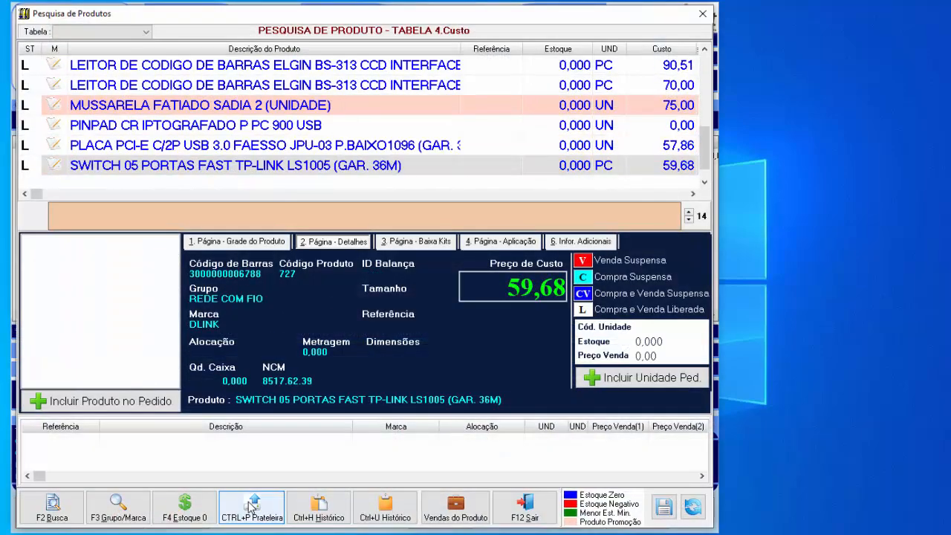
{"action": "key", "text": "Return"}
Add the switch again at quantity 2, then correct line 3's quantity to 6
{"action": "key", "text": "Return"}
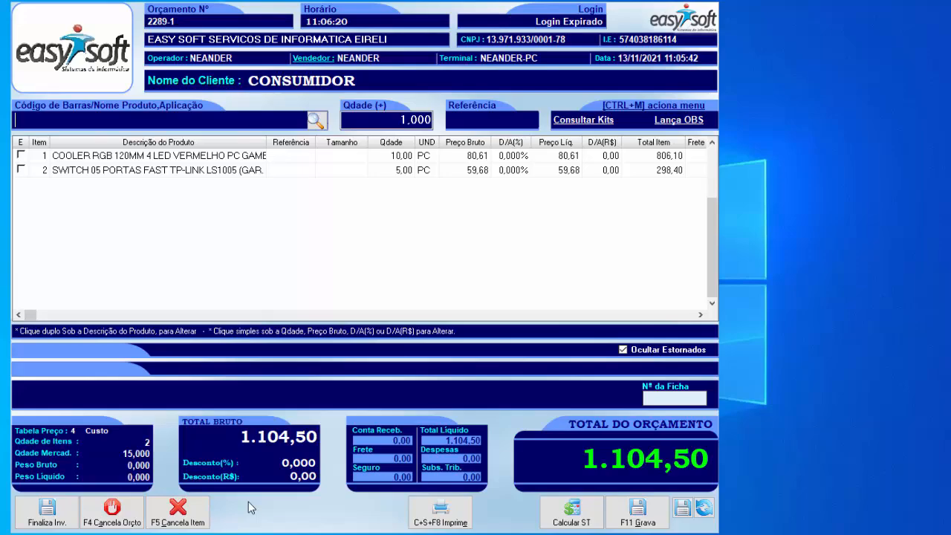
{"action": "key", "text": "plus"}
{"action": "type", "text": "2"}
{"action": "key", "text": "Return"}
{"action": "type", "text": "FA"}
{"action": "key", "text": "Return"}
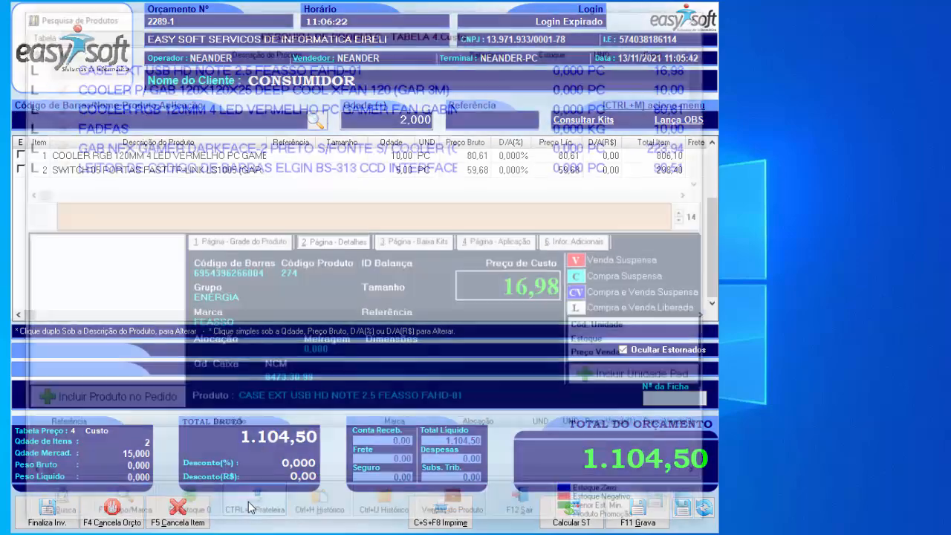
{"action": "key", "text": "Down"}
{"action": "key", "text": "Down"}
{"action": "key", "text": "Down"}
{"action": "key", "text": "Down"}
{"action": "key", "text": "Down"}
{"action": "key", "text": "Down"}
{"action": "key", "text": "Down"}
{"action": "key", "text": "Down"}
{"action": "key", "text": "Down"}
{"action": "key", "text": "Down"}
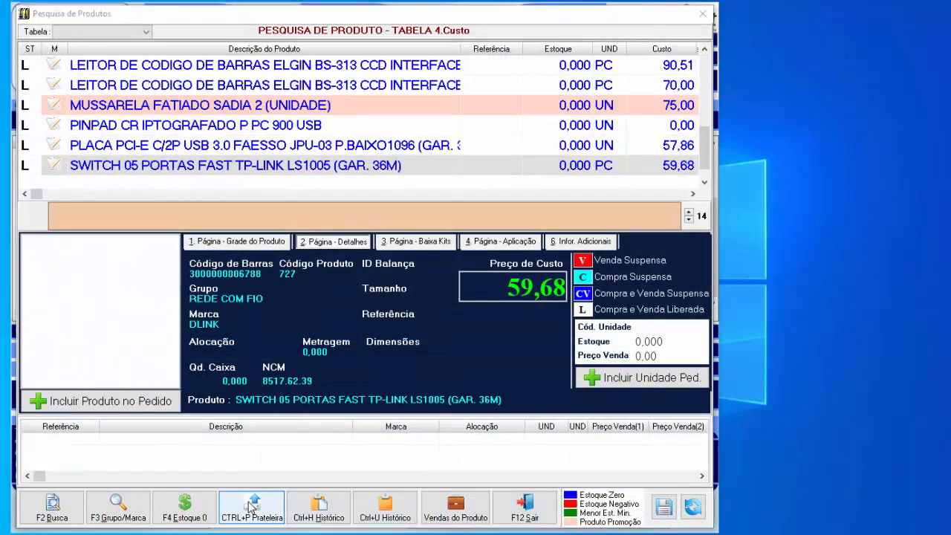
{"action": "key", "text": "Return"}
{"action": "key", "text": "Return"}
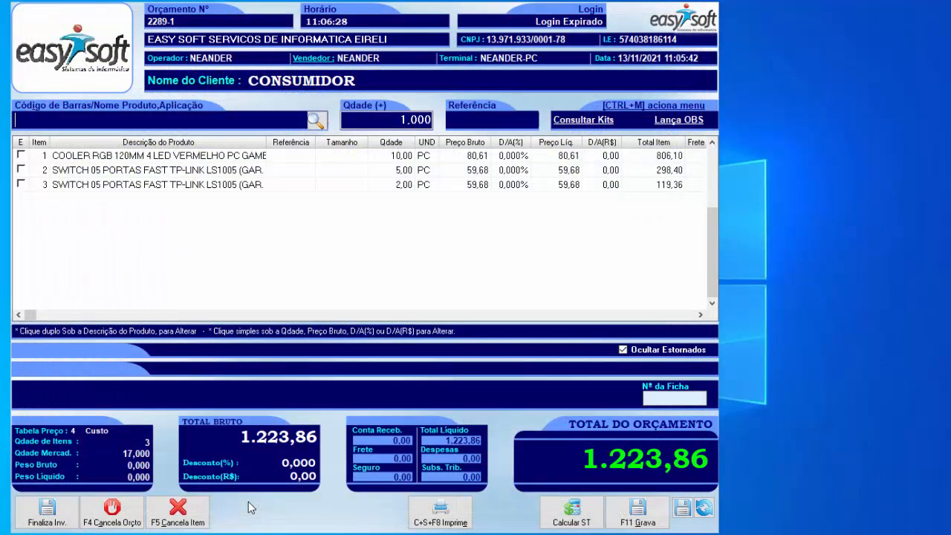
{"action": "left_click", "coordinate": [402, 188]}
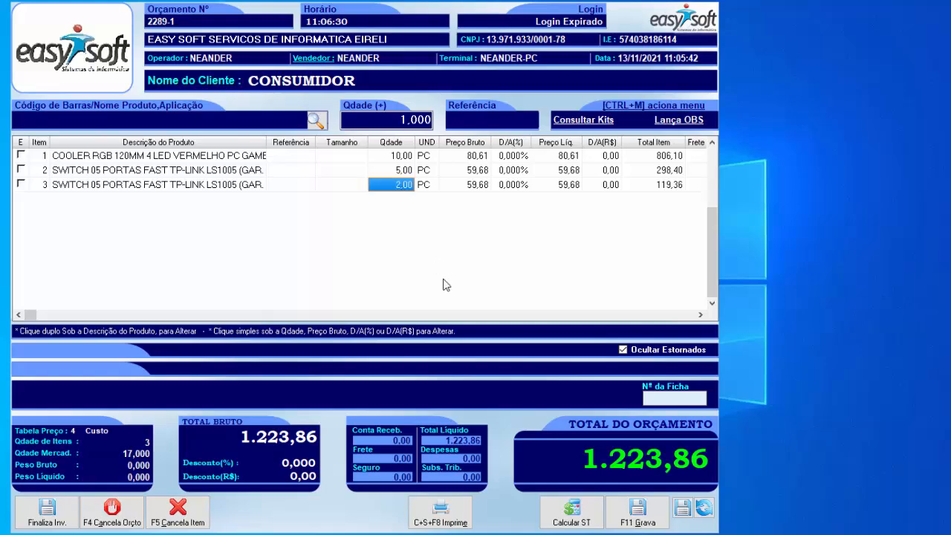
{"action": "type", "text": "6"}
{"action": "left_click", "coordinate": [462, 378]}
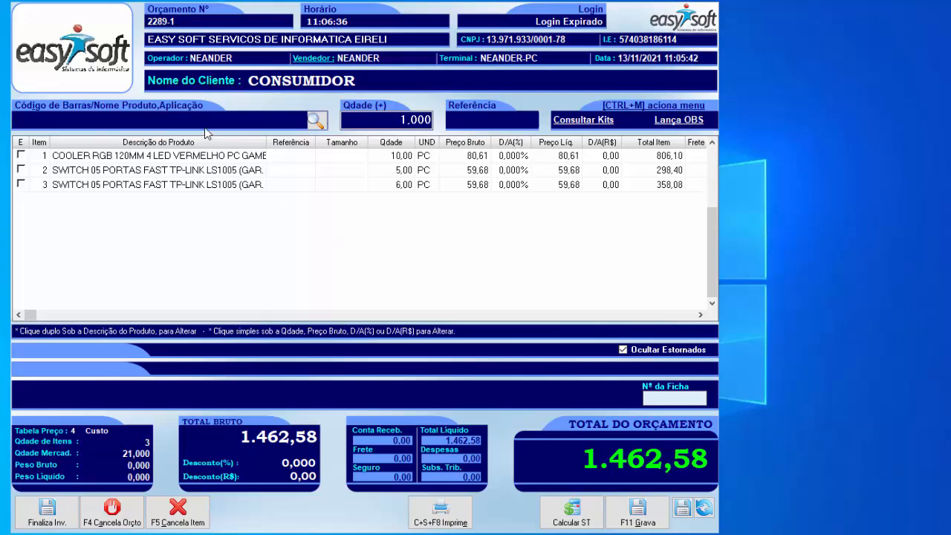
Add the SMS 64119 plug adapter and the USB wireless adapter at quantity 1 each
{"action": "type", "text": "G"}
{"action": "key", "text": "Return"}
{"action": "key", "text": "Down"}
{"action": "key", "text": "Down"}
{"action": "key", "text": "Down"}
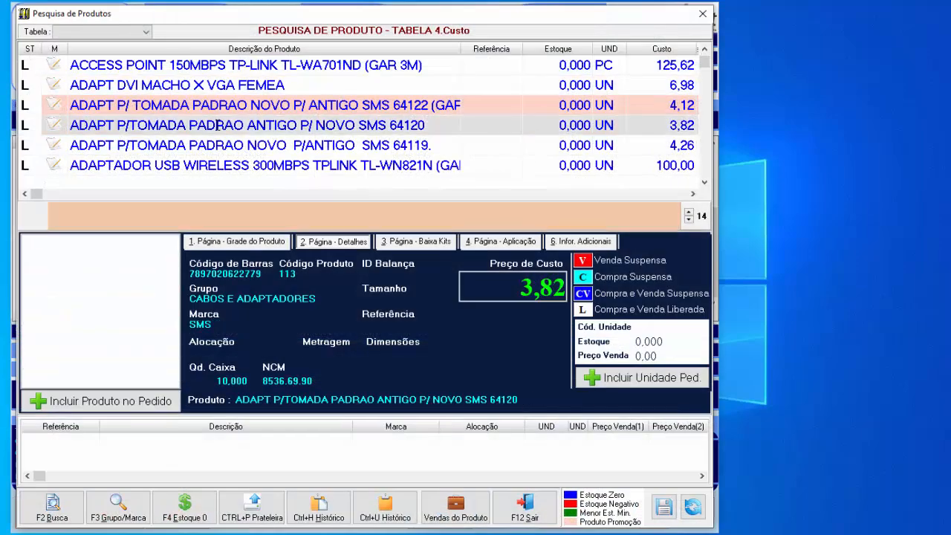
{"action": "key", "text": "Down"}
{"action": "key", "text": "Return"}
{"action": "key", "text": "Return"}
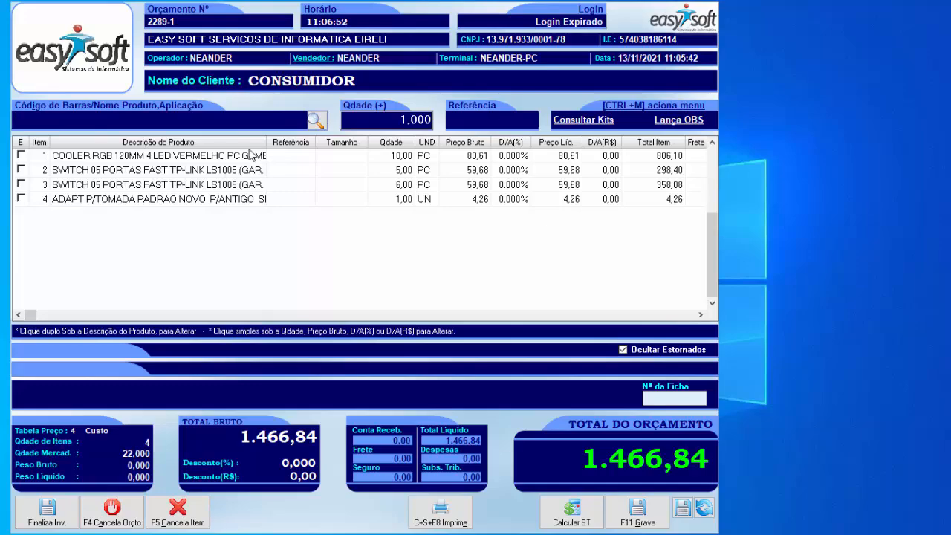
{"action": "left_click", "coordinate": [201, 119]}
{"action": "type", "text": "S"}
{"action": "key", "text": "Return"}
{"action": "key", "text": "Down"}
{"action": "key", "text": "Down"}
{"action": "key", "text": "Down"}
{"action": "key", "text": "Down"}
{"action": "key", "text": "Down"}
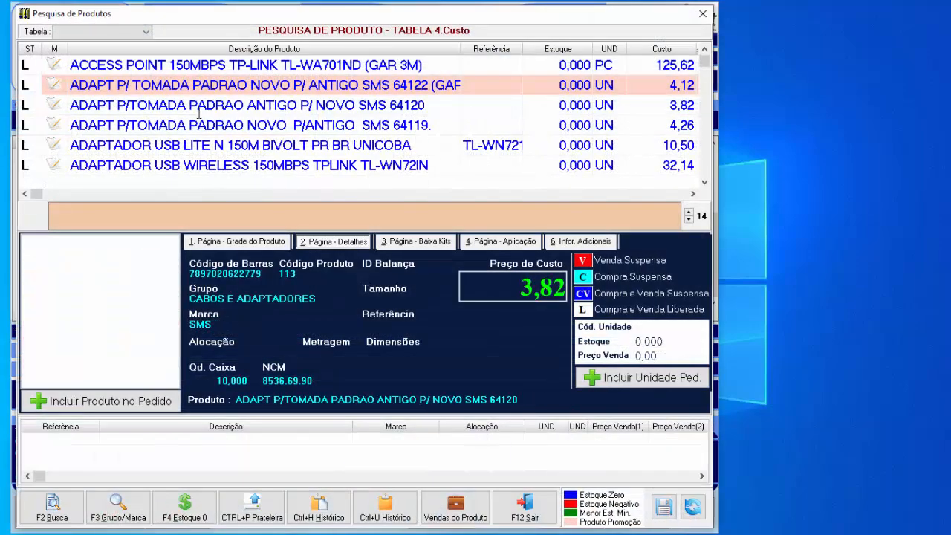
{"action": "key", "text": "Return"}
{"action": "key", "text": "Return"}
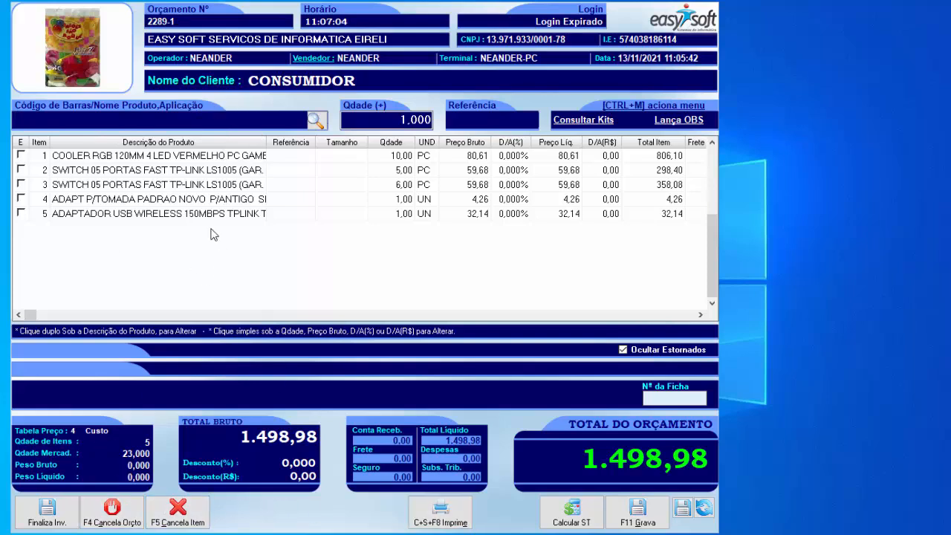
{"action": "left_click", "coordinate": [186, 185]}
Cancel the duplicate switch on line 3 with operator authorization, then save the count as Orçamento
{"action": "left_click", "coordinate": [178, 513]}
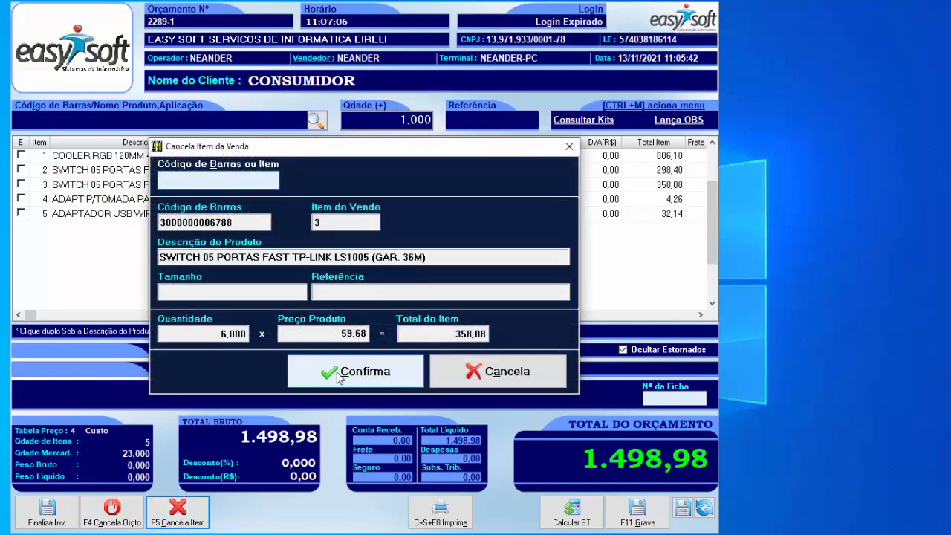
{"action": "left_click", "coordinate": [339, 373]}
{"action": "type", "text": "500"}
{"action": "key", "text": "Return"}
{"action": "type", "text": "12"}
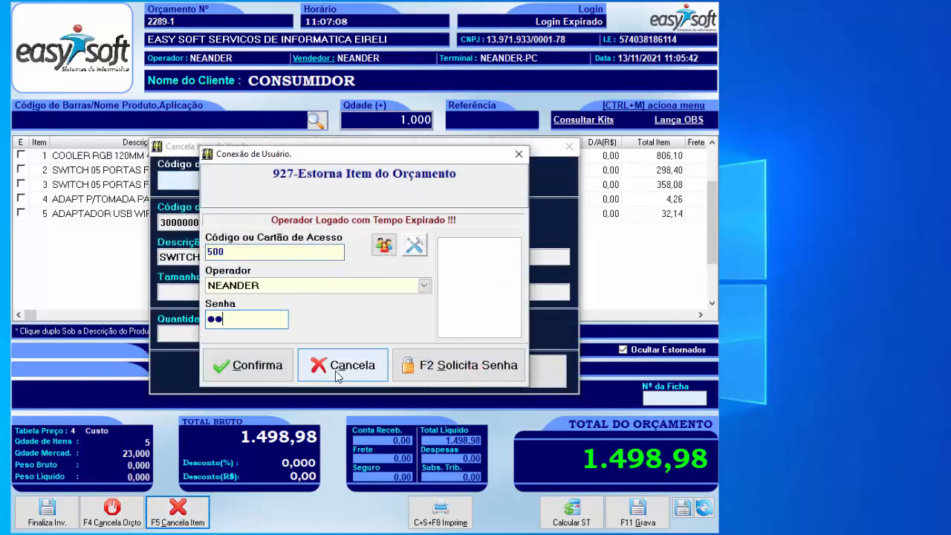
{"action": "type", "text": "******"}
{"action": "key", "text": "Return"}
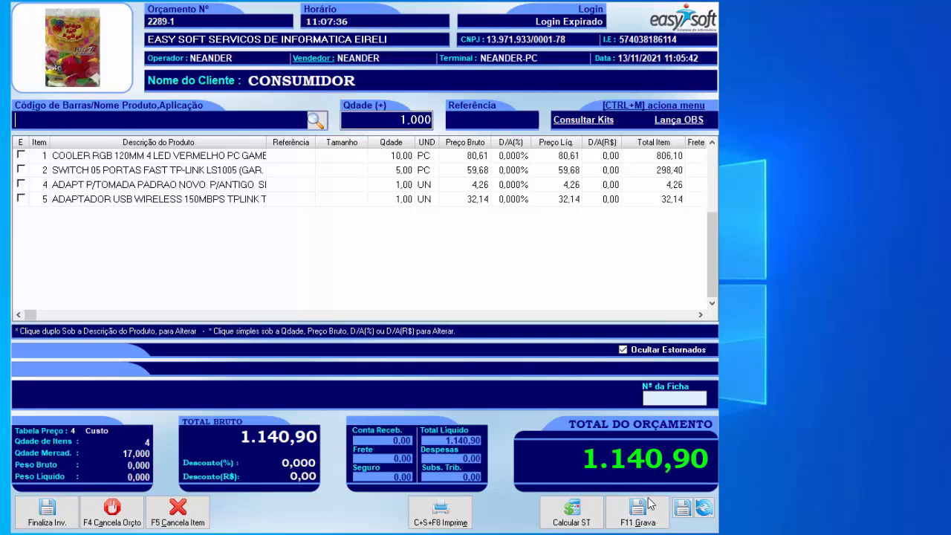
{"action": "left_click", "coordinate": [639, 513]}
{"action": "key", "text": "Return"}
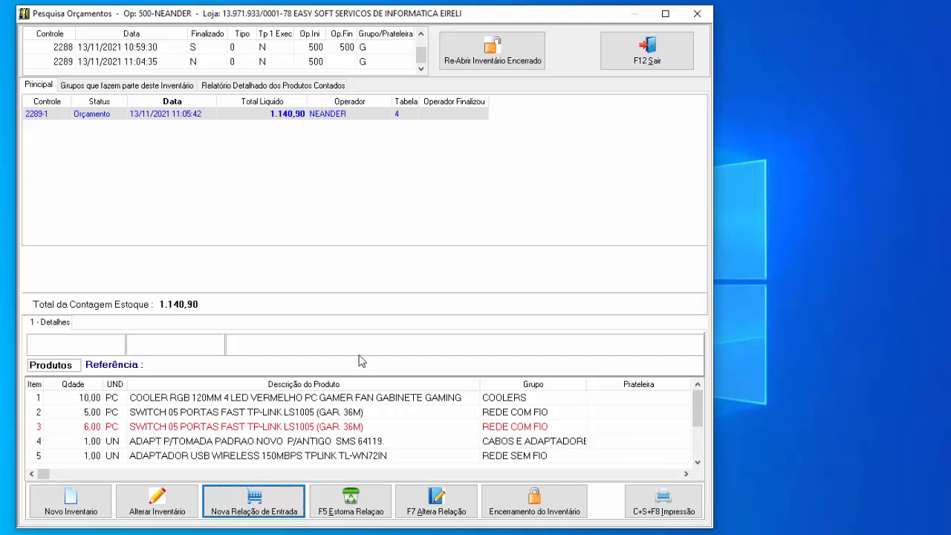
Open the switch's stock history from the counted products after the operator login
{"action": "left_click", "coordinate": [297, 411]}
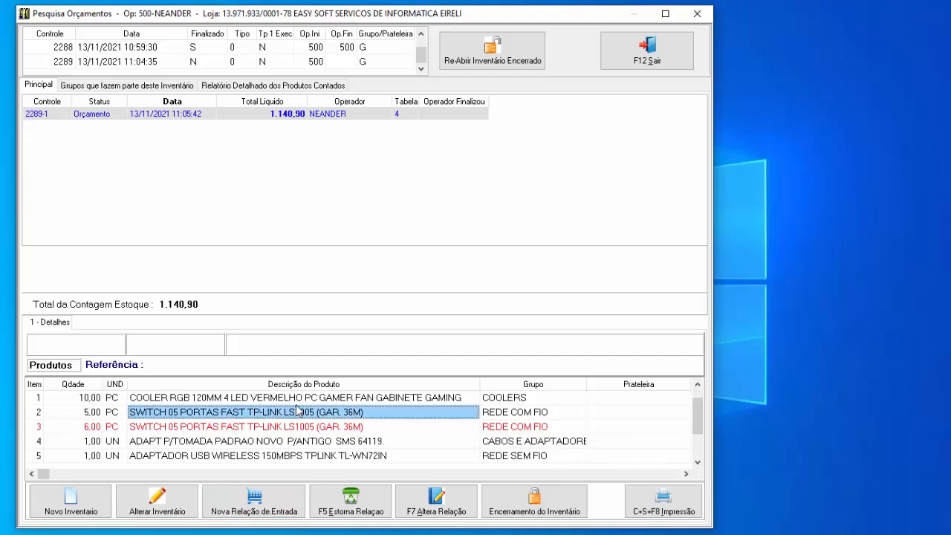
{"action": "double_click", "coordinate": [297, 411]}
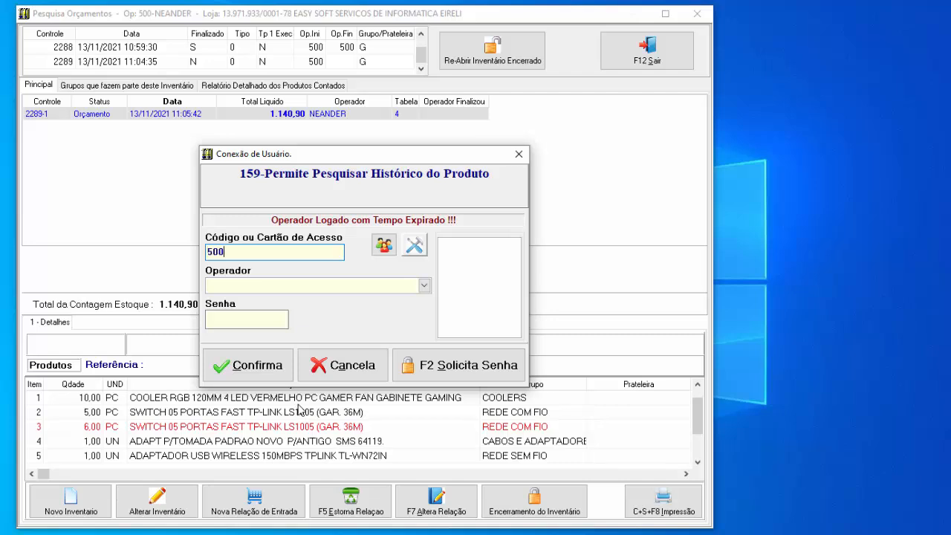
{"action": "key", "text": "Return"}
{"action": "type", "text": "*****"}
{"action": "key", "text": "Return"}
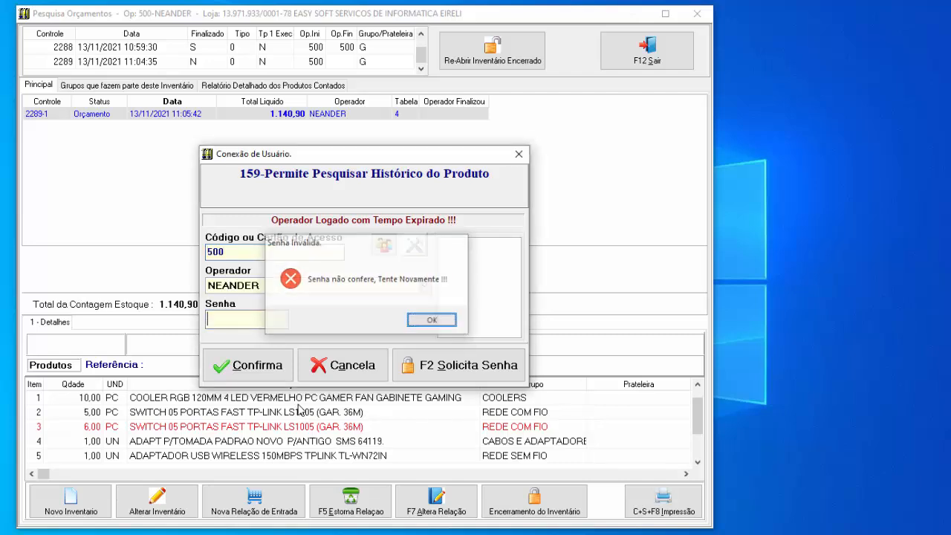
{"action": "key", "text": "Return"}
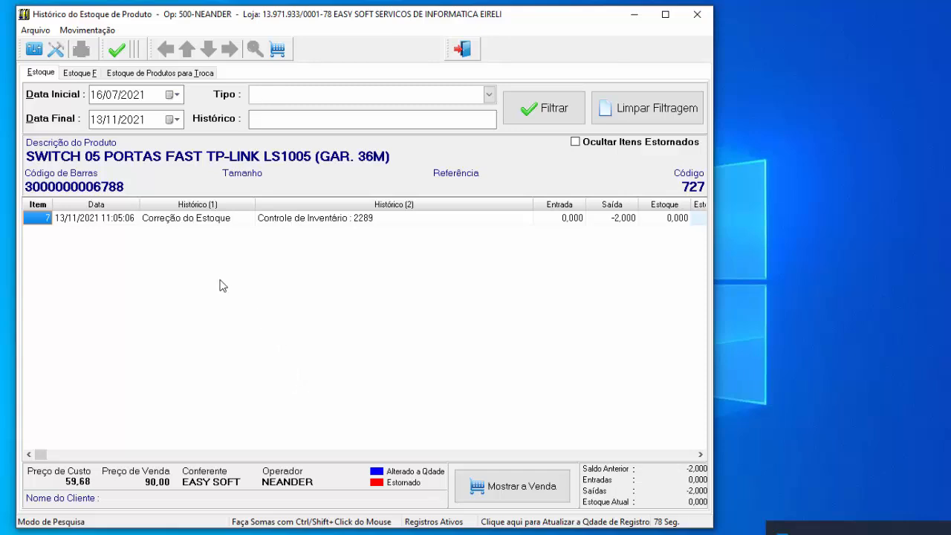
{"action": "left_click", "coordinate": [677, 221]}
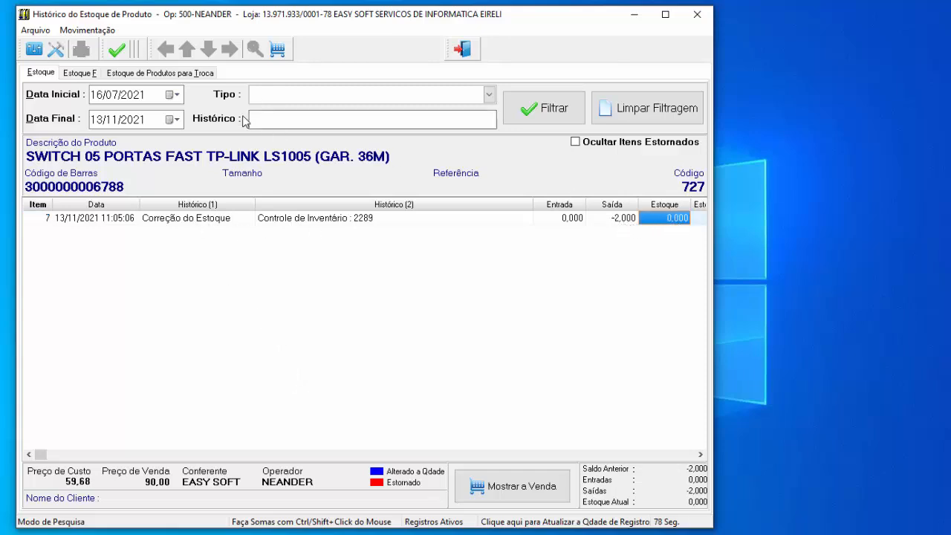
Move the start date back to 16/01/2021 and review the earlier sale and correction, then close the history
{"action": "left_click", "coordinate": [116, 99]}
{"action": "type", "text": "1"}
{"action": "left_click", "coordinate": [553, 109]}
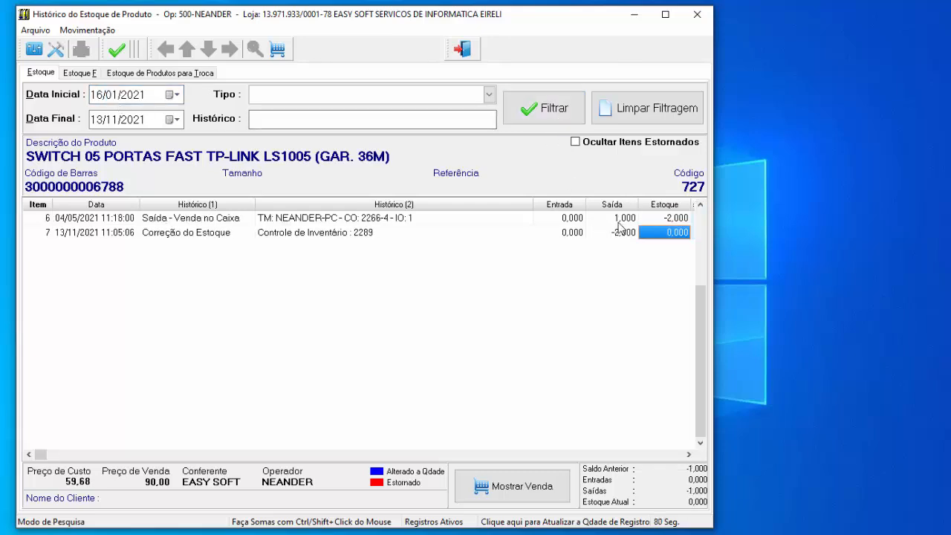
{"action": "left_click", "coordinate": [678, 220]}
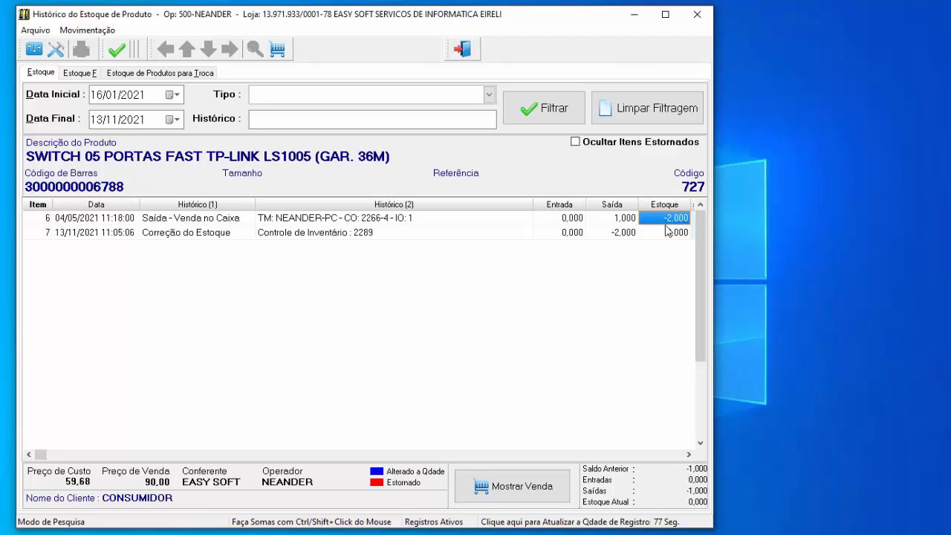
{"action": "left_click", "coordinate": [623, 235]}
{"action": "left_click", "coordinate": [668, 234]}
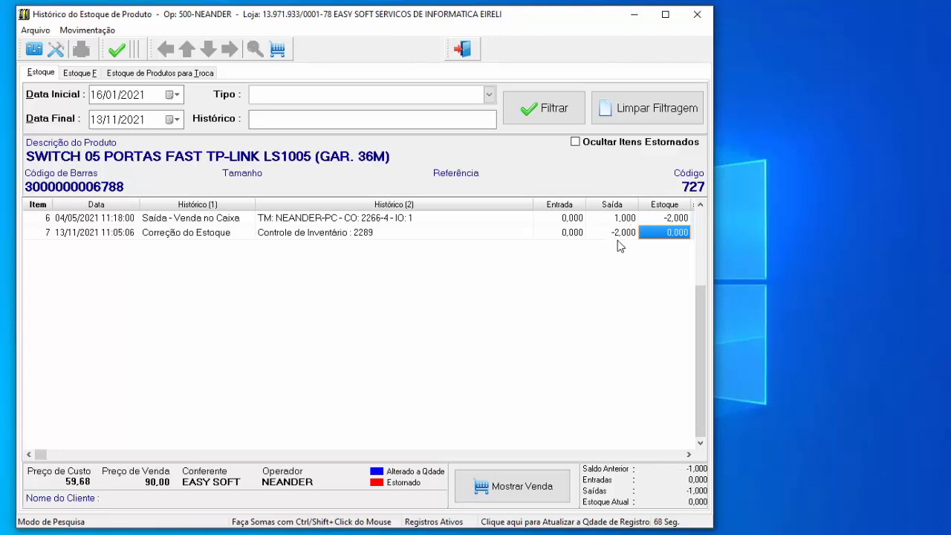
{"action": "left_click", "coordinate": [462, 49]}
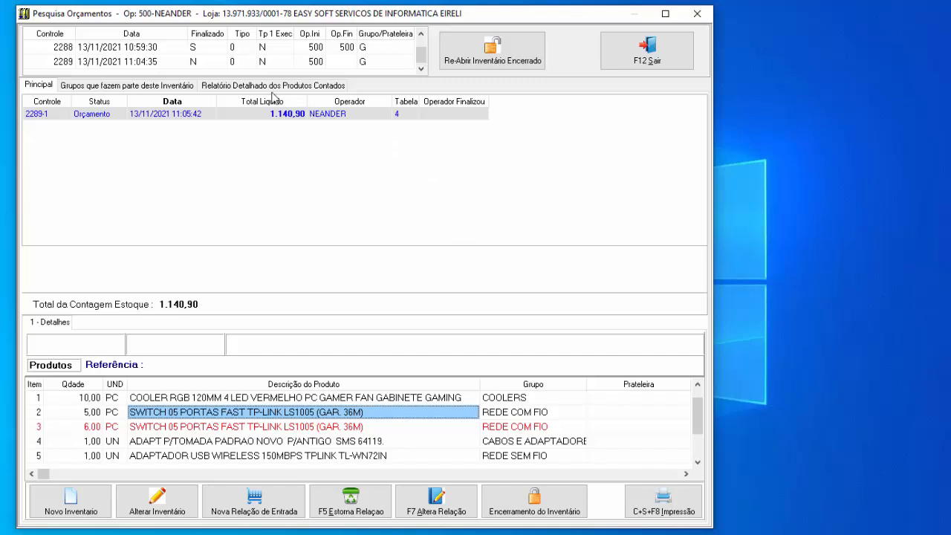
Add the 300MBPS wireless adapter and isopropyl alcohol to count list 2289-1
{"action": "left_click", "coordinate": [183, 511]}
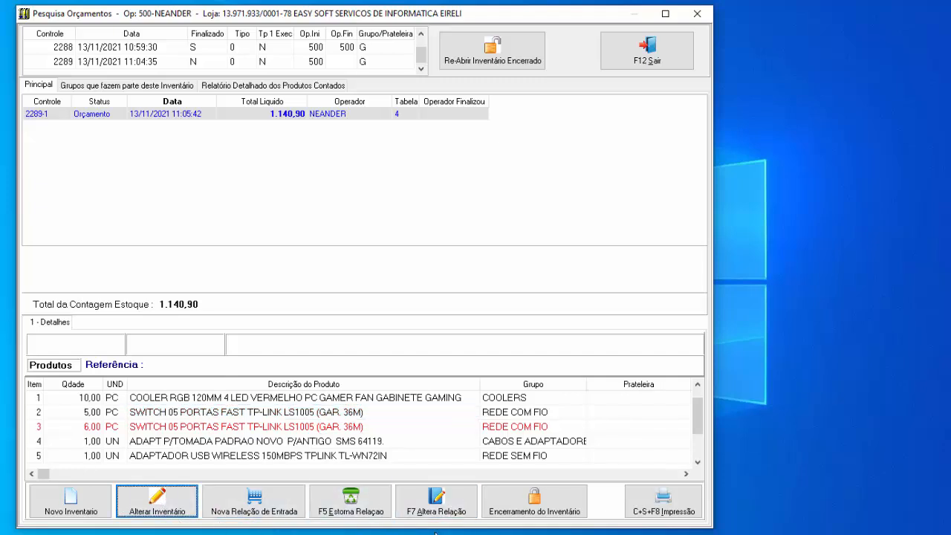
{"action": "left_click", "coordinate": [437, 507]}
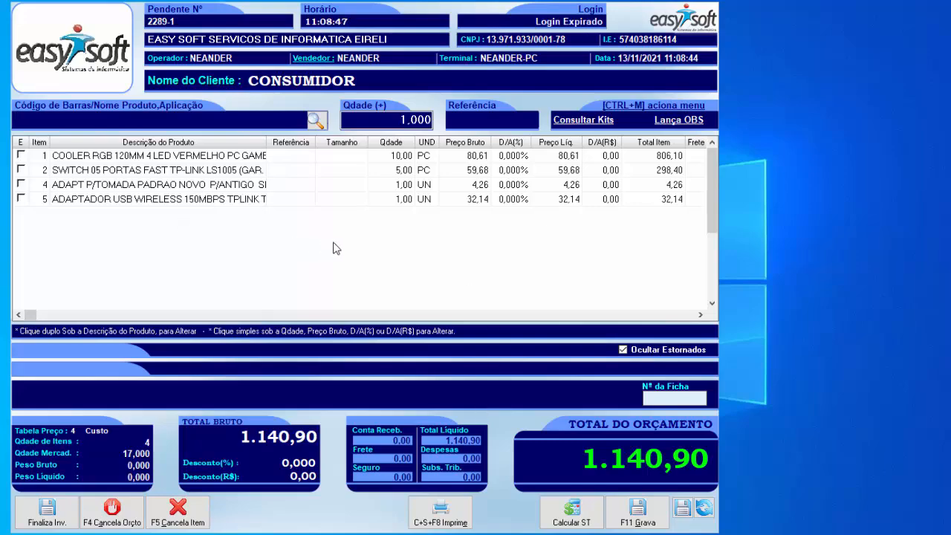
{"action": "type", "text": "W"}
{"action": "key", "text": "Return"}
{"action": "key", "text": "Down"}
{"action": "key", "text": "Down"}
{"action": "key", "text": "Down"}
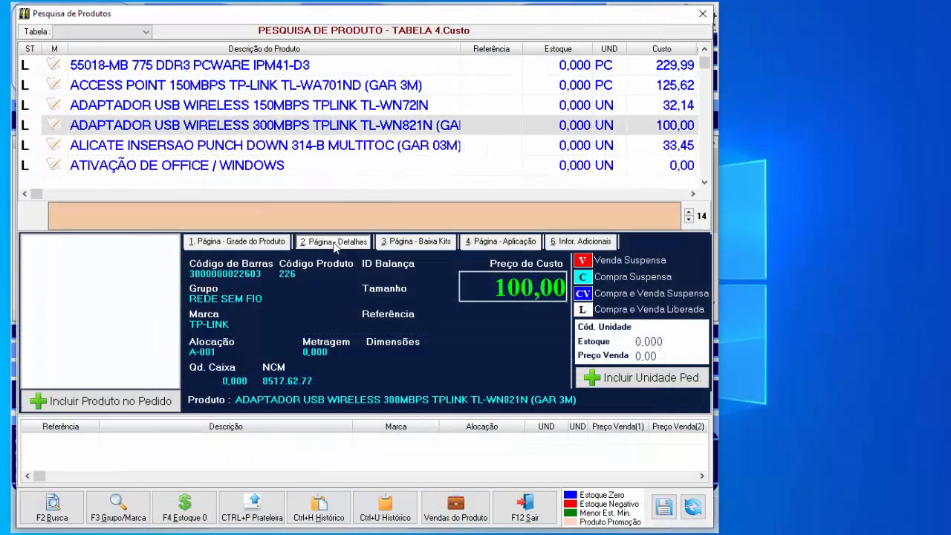
{"action": "key", "text": "Return"}
{"action": "key", "text": "Return"}
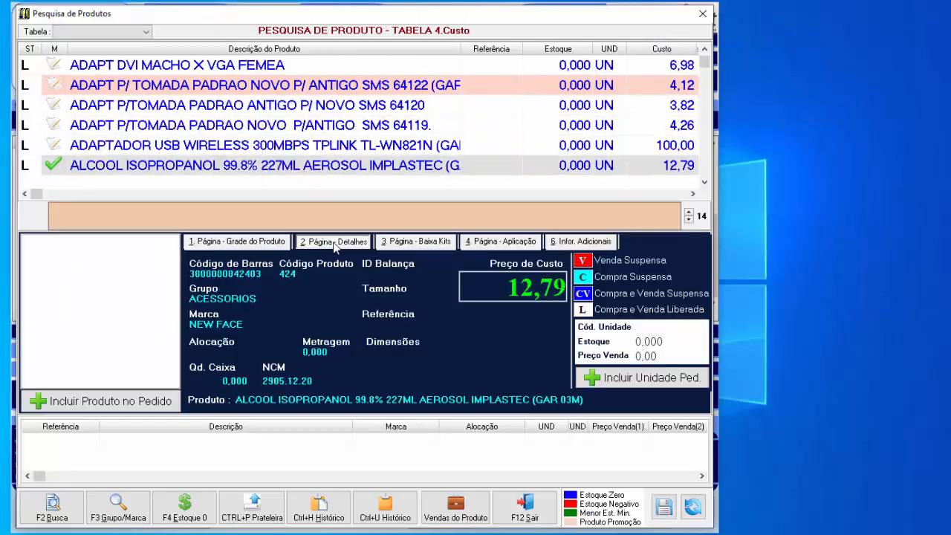
{"action": "key", "text": "Escape"}
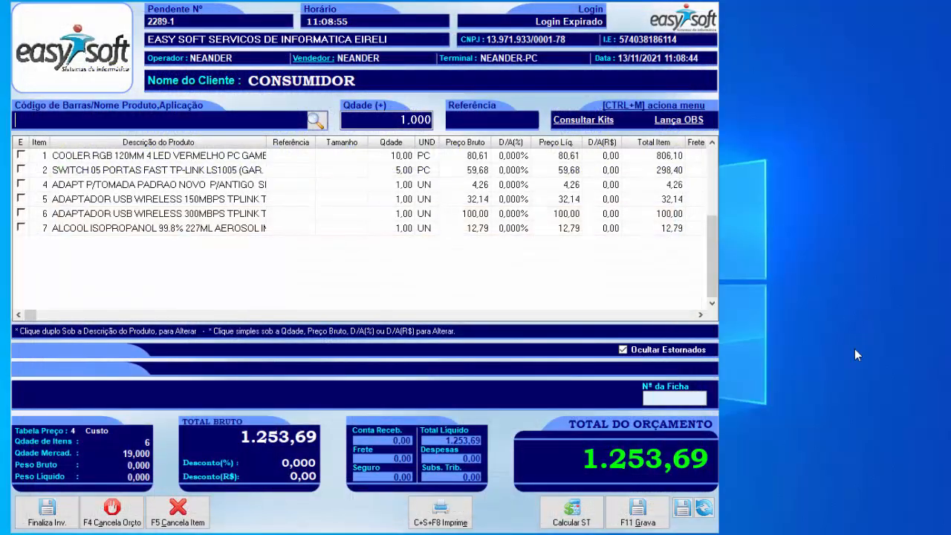
Save list 2289-1 as a quote, reopen it, and finalize it as Inventário at 1.253,69
{"action": "left_click", "coordinate": [637, 511]}
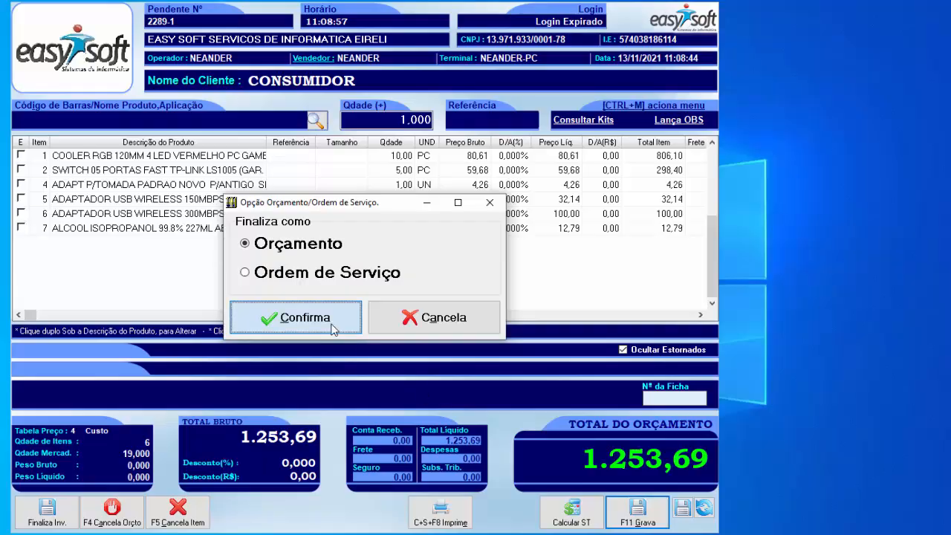
{"action": "left_click", "coordinate": [332, 326]}
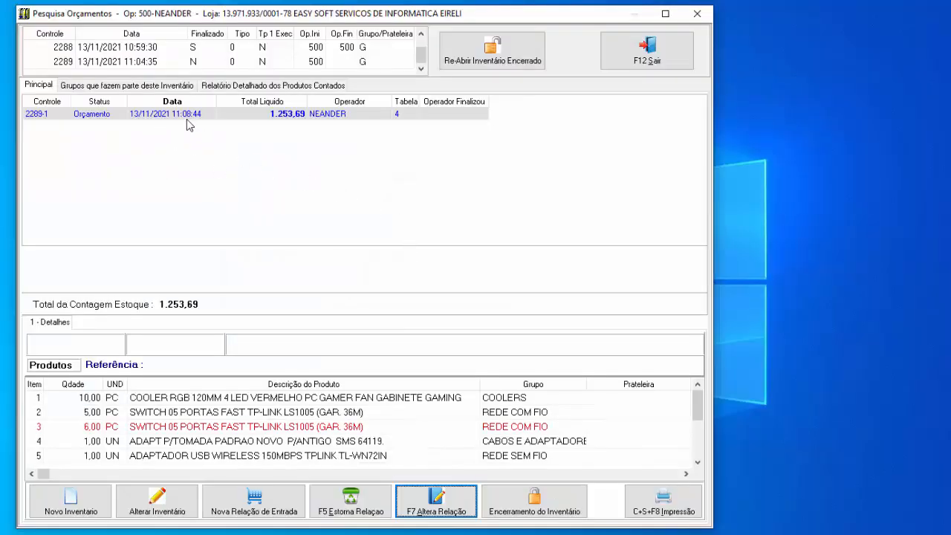
{"action": "left_click", "coordinate": [443, 506]}
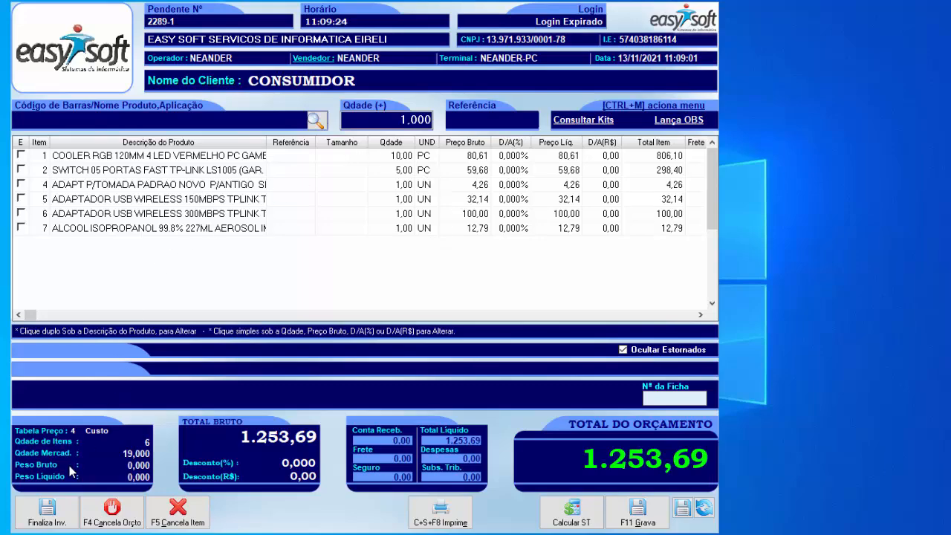
{"action": "left_click", "coordinate": [47, 511]}
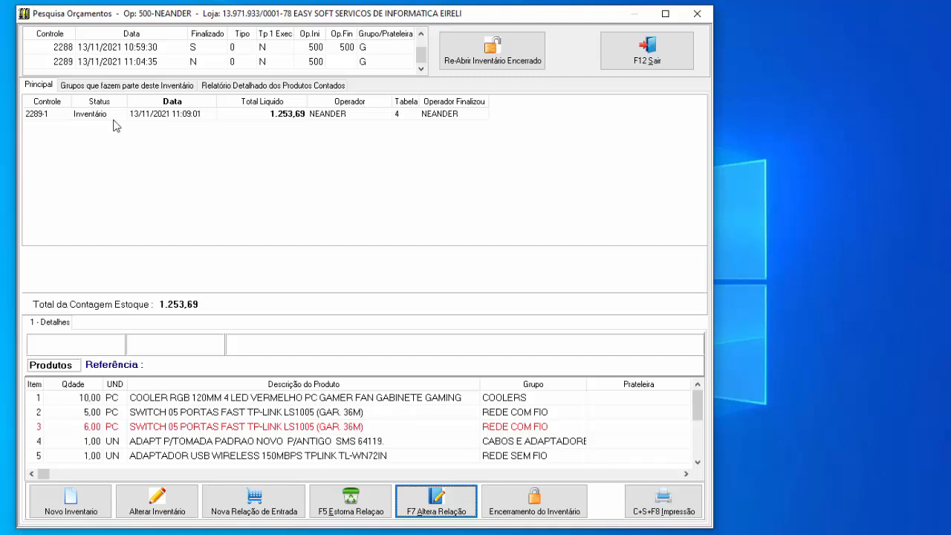
{"action": "left_click", "coordinate": [173, 415]}
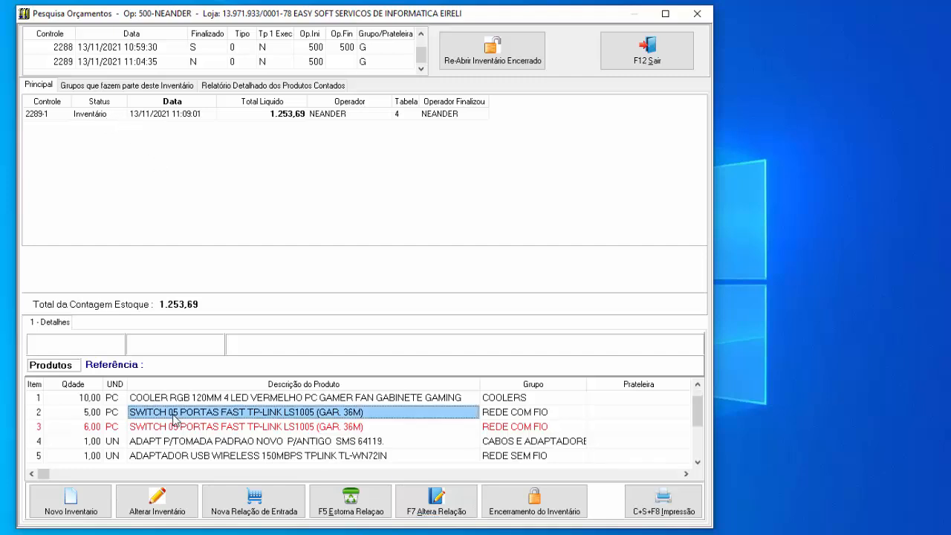
{"action": "double_click", "coordinate": [173, 415]}
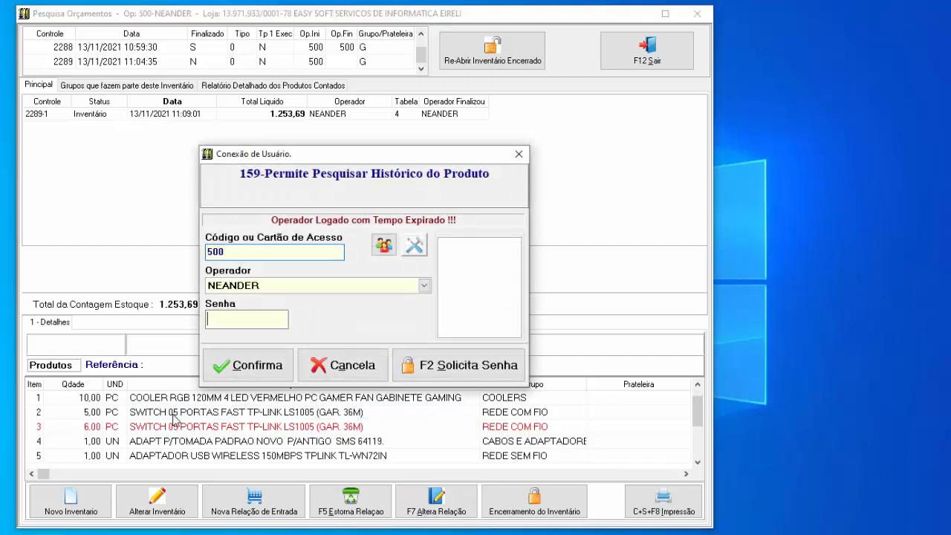
{"action": "type", "text": "********"}
{"action": "key", "text": "Return"}
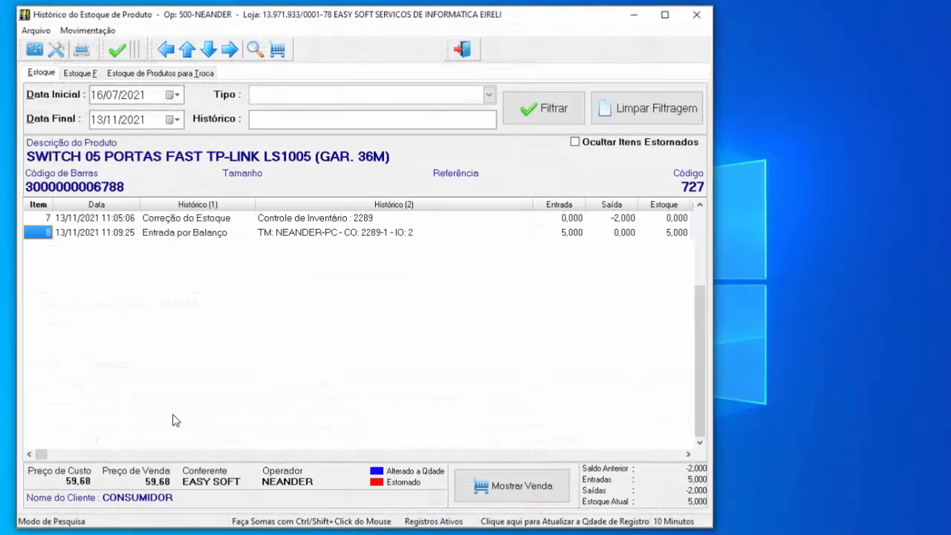
{"action": "left_click", "coordinate": [169, 237]}
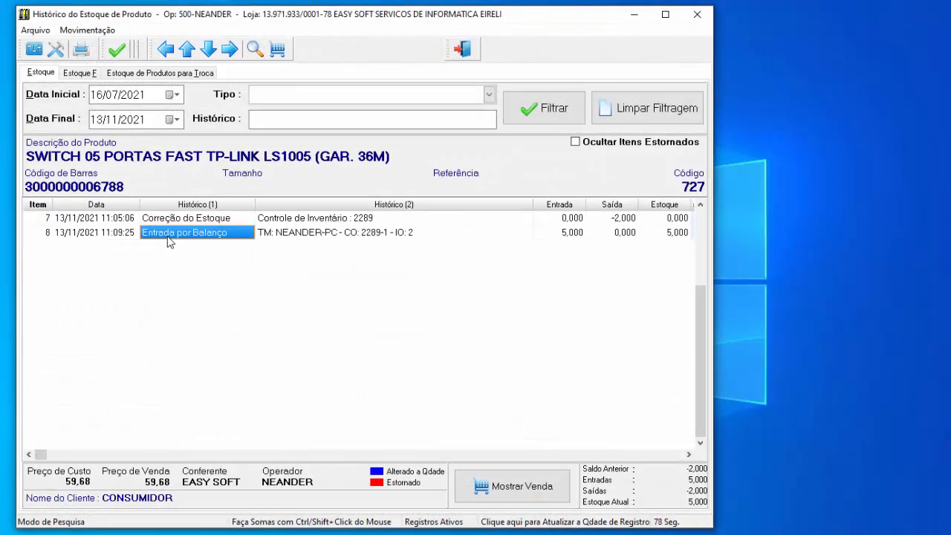
{"action": "left_click", "coordinate": [551, 236]}
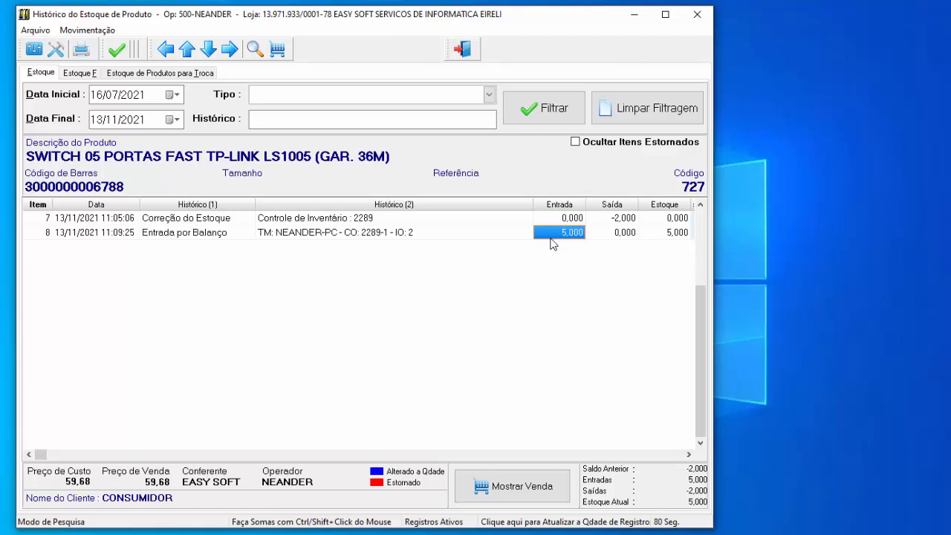
{"action": "left_click", "coordinate": [679, 236]}
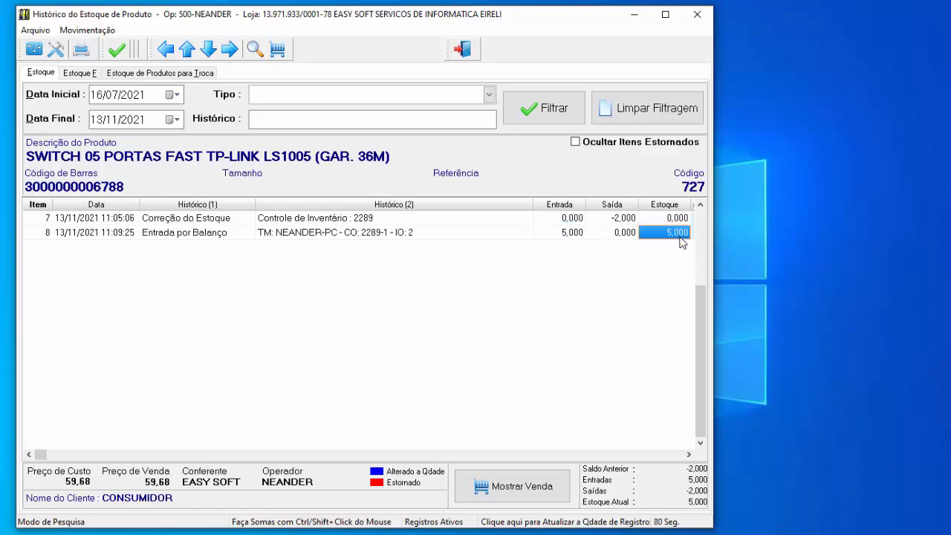
{"action": "left_click", "coordinate": [187, 233]}
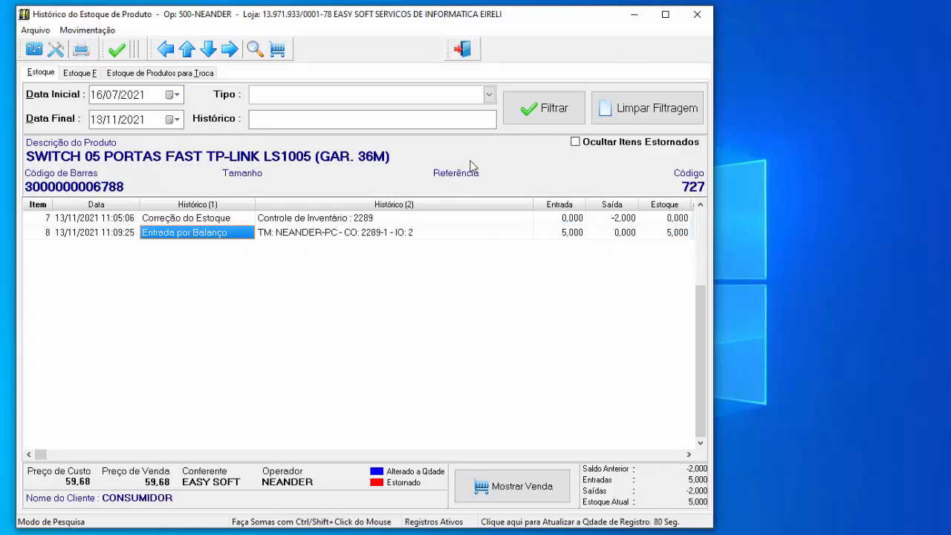
{"action": "left_click", "coordinate": [463, 49]}
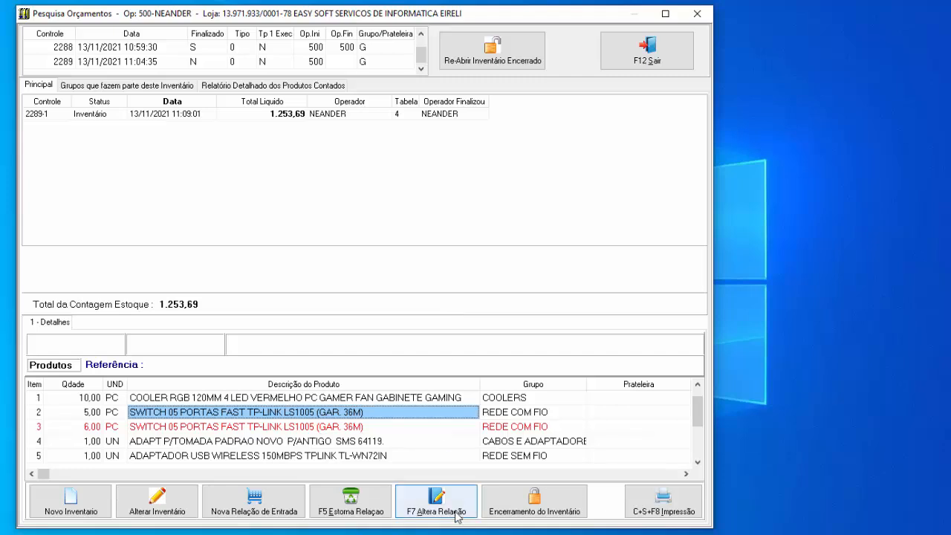
Start count list 2289-2 with the GAB NFX gamer case and the SATA power cable
{"action": "left_click", "coordinate": [275, 513]}
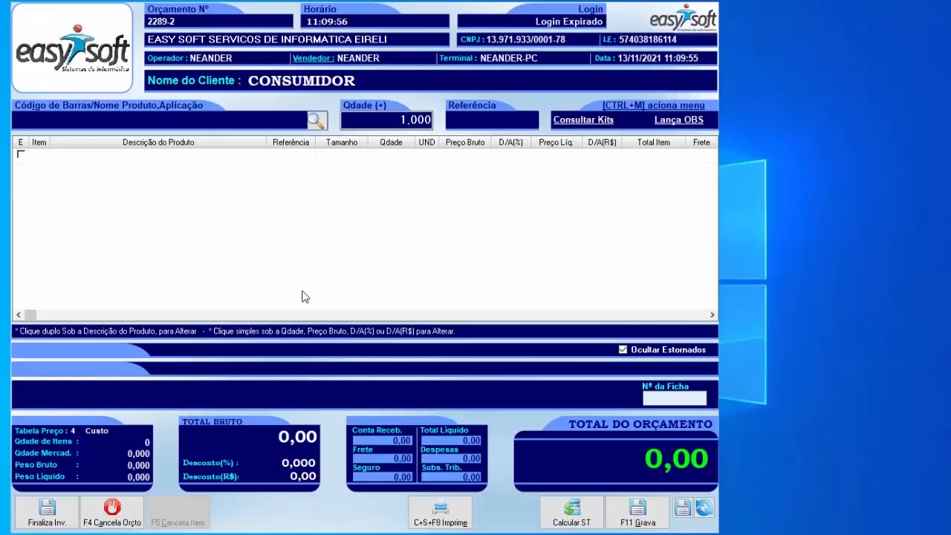
{"action": "type", "text": "FA"}
{"action": "key", "text": "Return"}
{"action": "key", "text": "Down"}
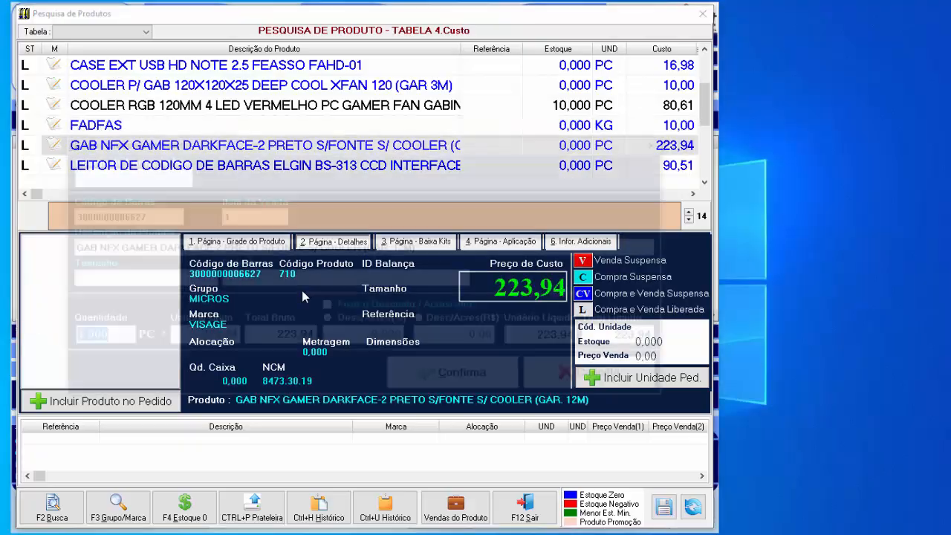
{"action": "key", "text": "Return"}
{"action": "type", "text": "SA"}
{"action": "key", "text": "Return"}
{"action": "key", "text": "Down"}
{"action": "key", "text": "Down"}
{"action": "key", "text": "Down"}
{"action": "key", "text": "Down"}
{"action": "key", "text": "Down"}
{"action": "key", "text": "Return"}
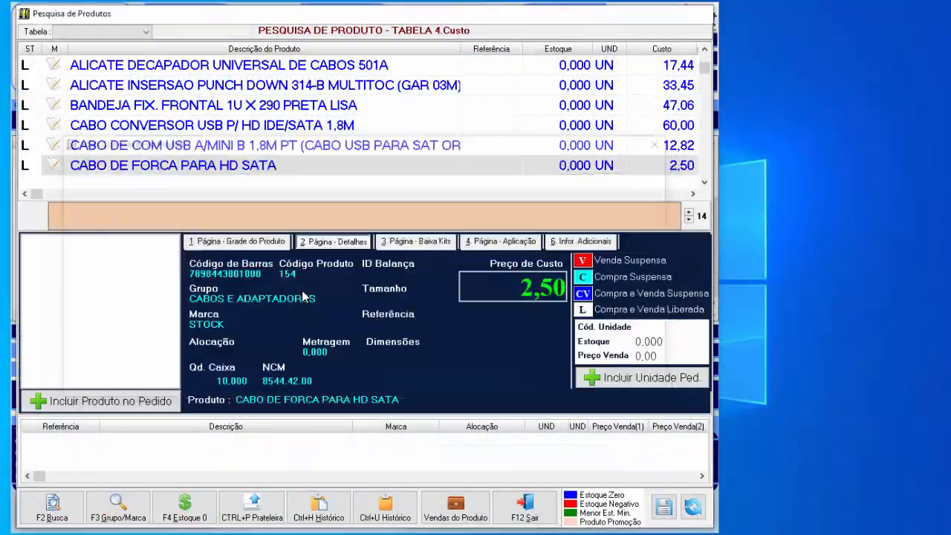
{"action": "key", "text": "Return"}
Add the RJ45 crimping tool and punch down tool, then finish the list at 276,03
{"action": "type", "text": "G"}
{"action": "key", "text": "Return"}
{"action": "key", "text": "Down"}
{"action": "key", "text": "Down"}
{"action": "key", "text": "Down"}
{"action": "key", "text": "Down"}
{"action": "key", "text": "Down"}
{"action": "key", "text": "Down"}
{"action": "key", "text": "Down"}
{"action": "key", "text": "Down"}
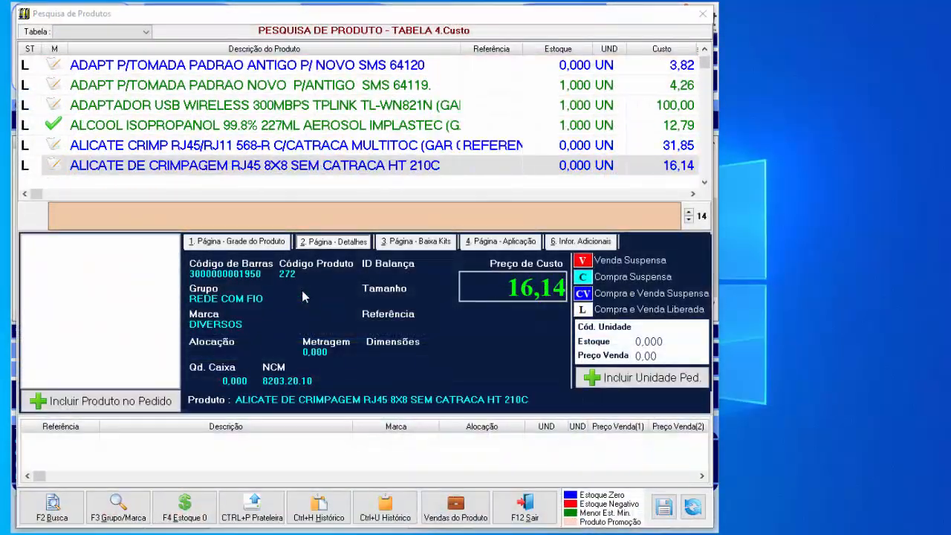
{"action": "key", "text": "Return"}
{"action": "key", "text": "Return"}
{"action": "type", "text": "G"}
{"action": "key", "text": "Return"}
{"action": "key", "text": "Down"}
{"action": "key", "text": "Down"}
{"action": "key", "text": "Down"}
{"action": "key", "text": "Down"}
{"action": "key", "text": "Down"}
{"action": "key", "text": "Down"}
{"action": "key", "text": "Down"}
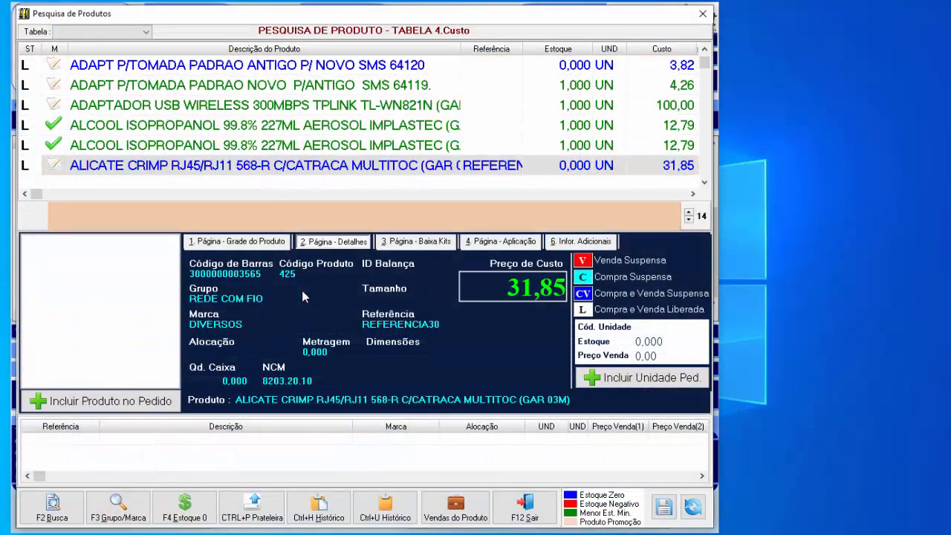
{"action": "key", "text": "Down"}
{"action": "key", "text": "Return"}
{"action": "key", "text": "Return"}
{"action": "key", "text": "Return"}
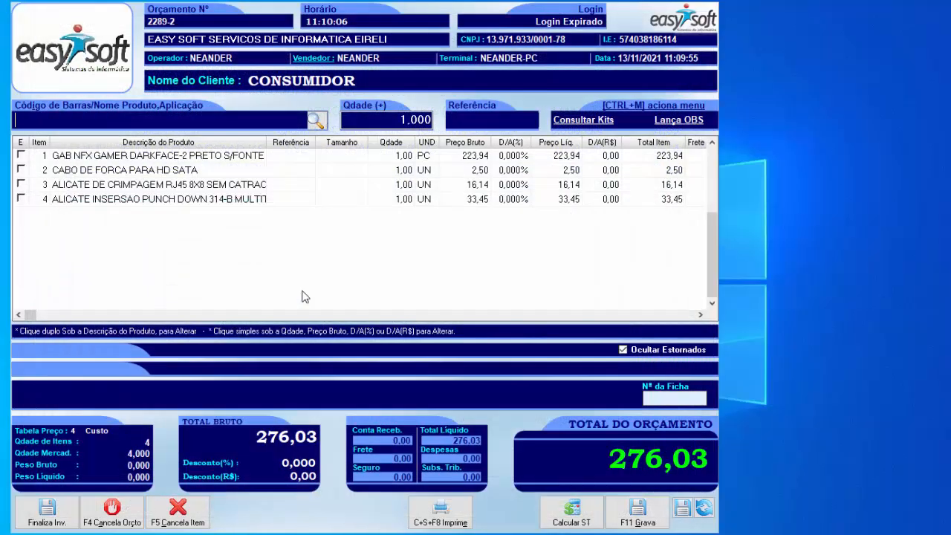
{"action": "left_click", "coordinate": [46, 502]}
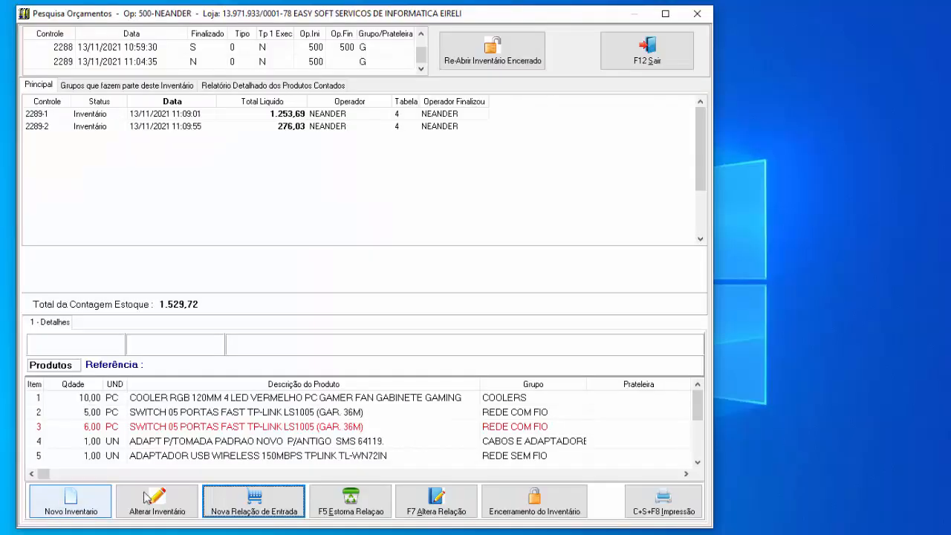
Show list 2289-2's products and open the GAB NFX case's stock history after operator validation
{"action": "left_click", "coordinate": [156, 129]}
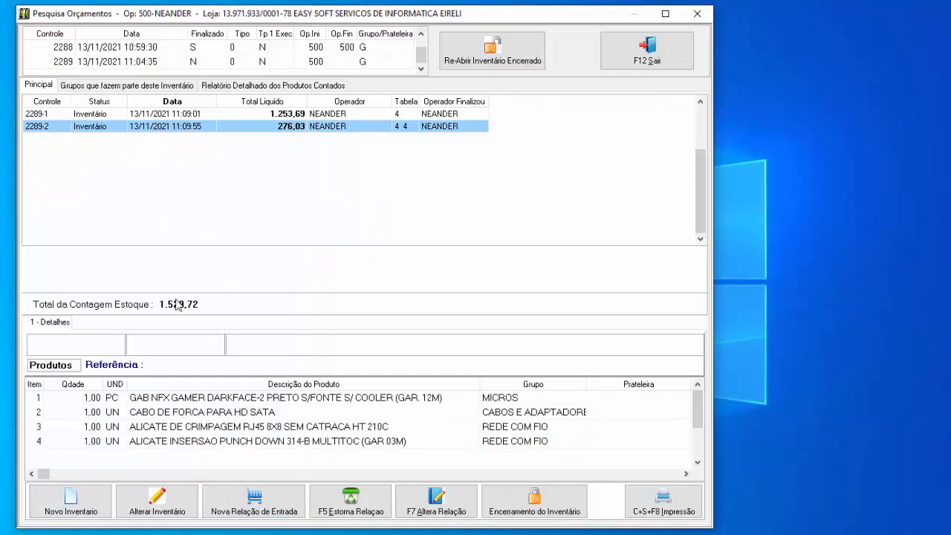
{"action": "left_click", "coordinate": [173, 402]}
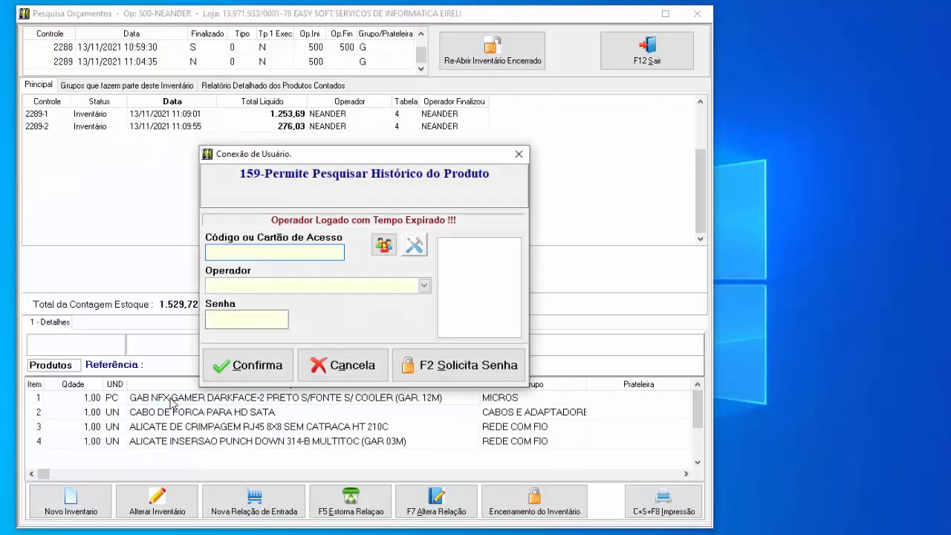
{"action": "type", "text": "500"}
{"action": "key", "text": "Return"}
{"action": "key", "text": "Return"}
Review the -53,000 correction and the 1,000 Entrada por Balanço, then close the history
{"action": "left_click", "coordinate": [174, 291]}
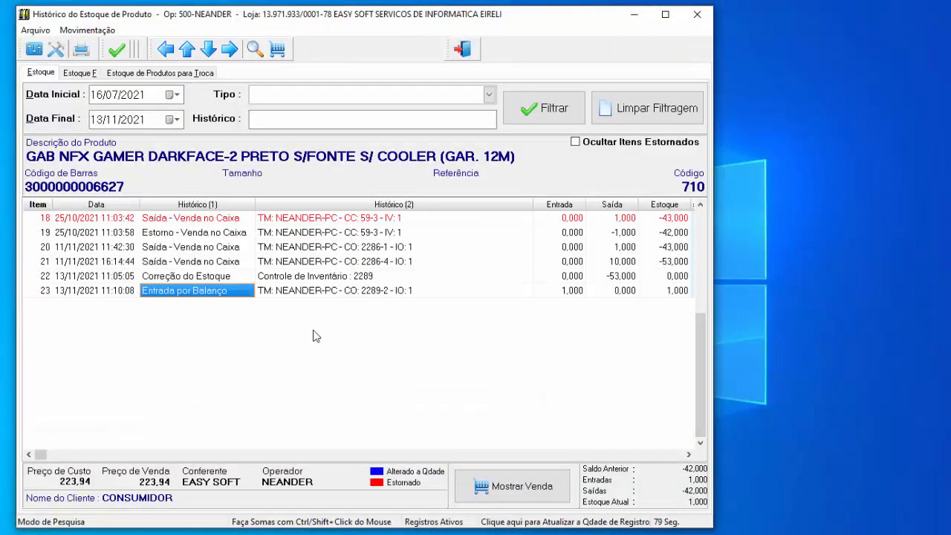
{"action": "left_click", "coordinate": [619, 278]}
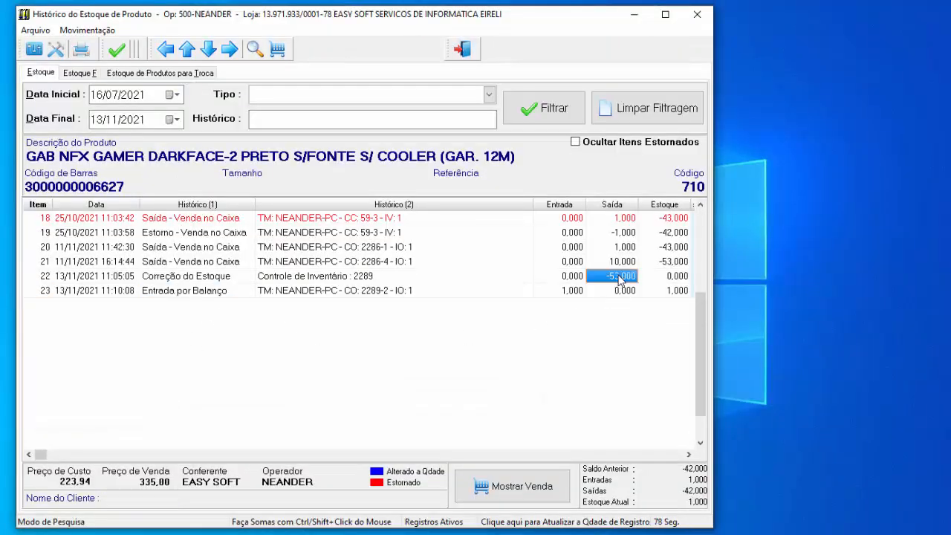
{"action": "left_click", "coordinate": [679, 263]}
{"action": "left_click", "coordinate": [623, 282]}
{"action": "left_click", "coordinate": [163, 295]}
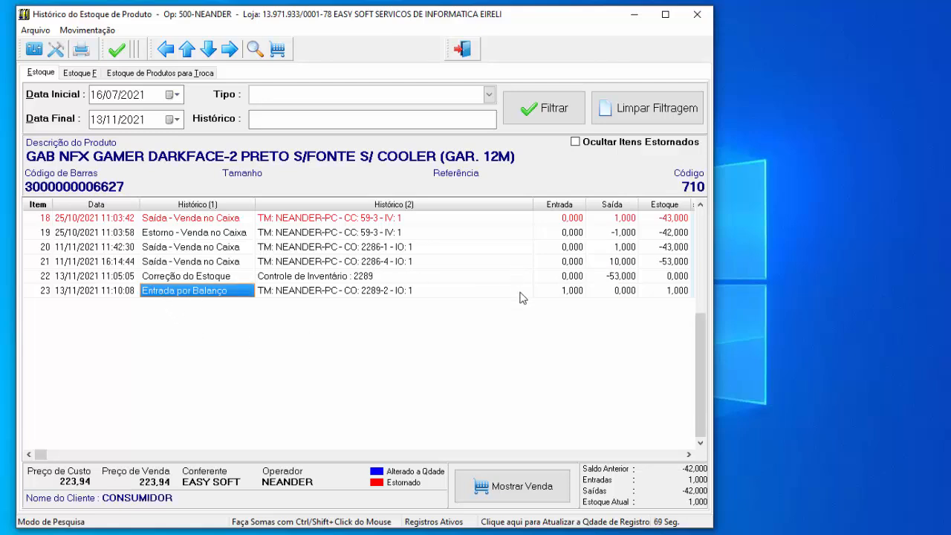
{"action": "left_click", "coordinate": [564, 293]}
{"action": "left_click", "coordinate": [673, 291]}
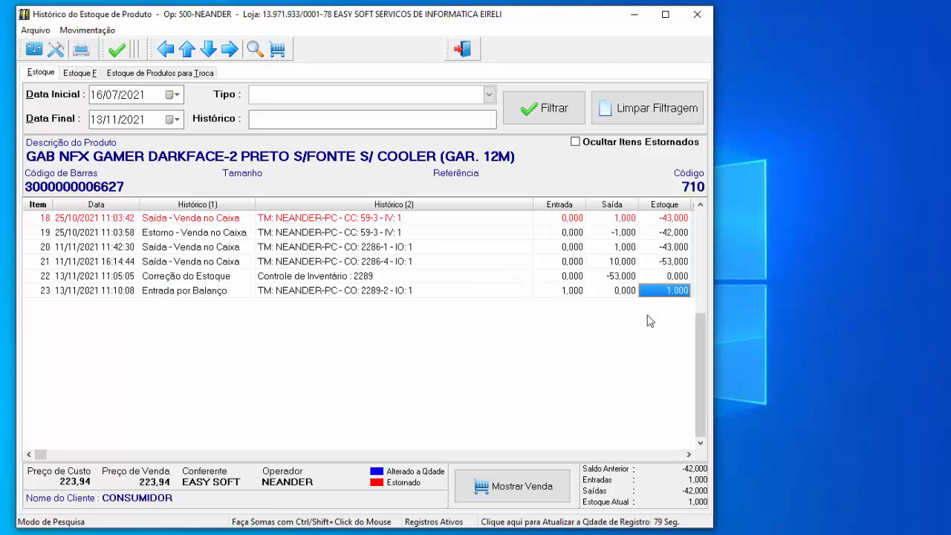
{"action": "left_click", "coordinate": [462, 49]}
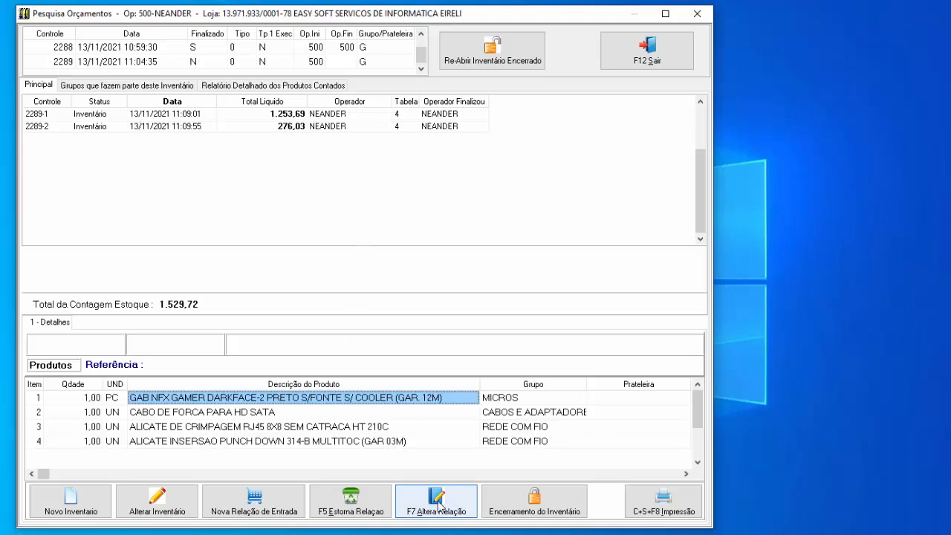
{"action": "left_click", "coordinate": [106, 130]}
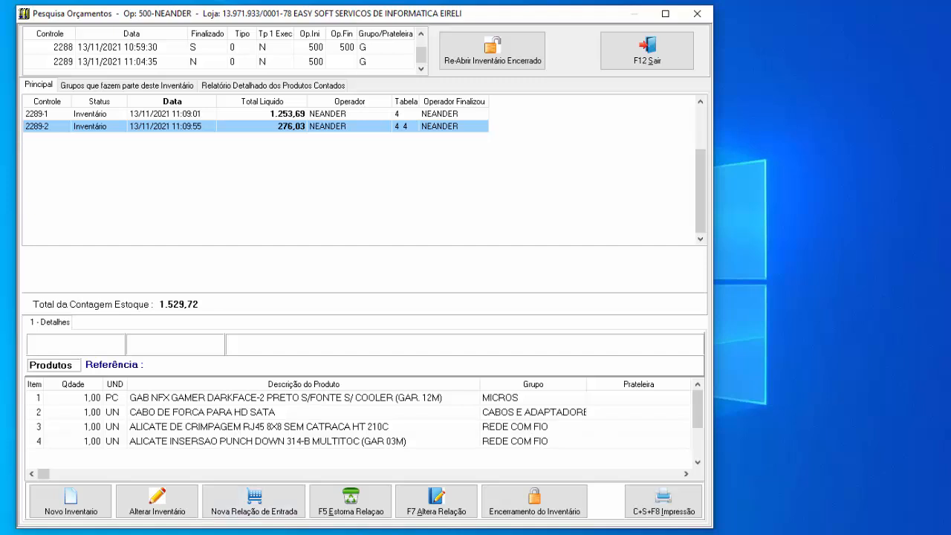
Close inventory 2289 by answering Sim and authorizing with the operator code and password
{"action": "left_click", "coordinate": [540, 510]}
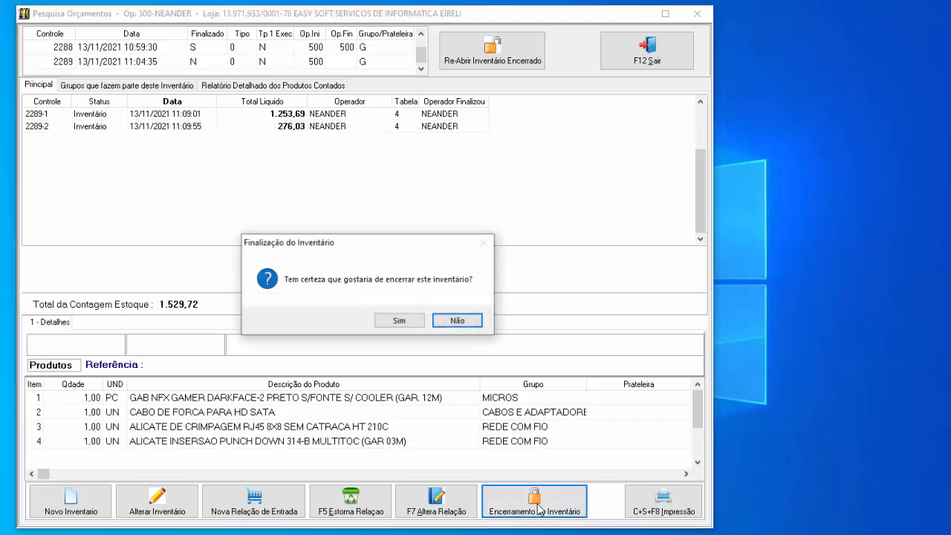
{"action": "left_click", "coordinate": [408, 325]}
{"action": "type", "text": "500"}
{"action": "key", "text": "Return"}
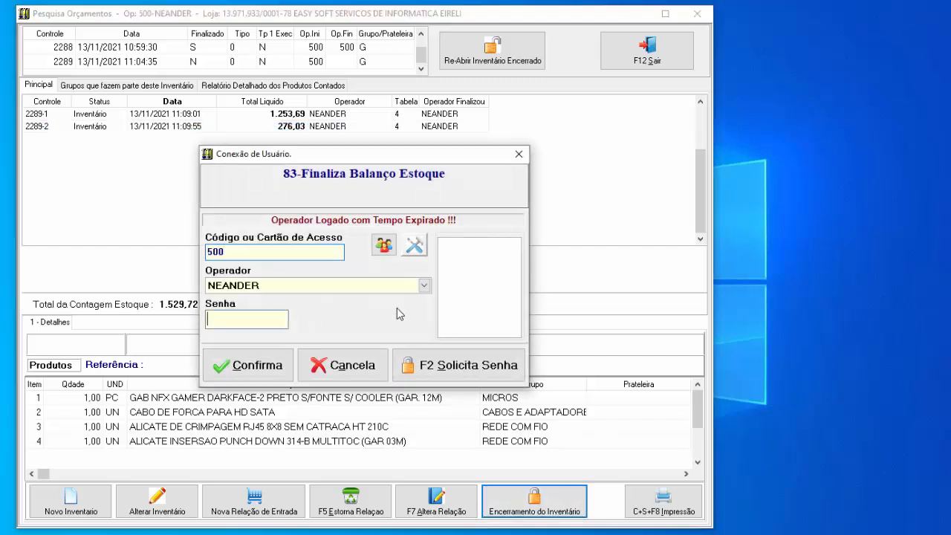
{"action": "type", "text": "********"}
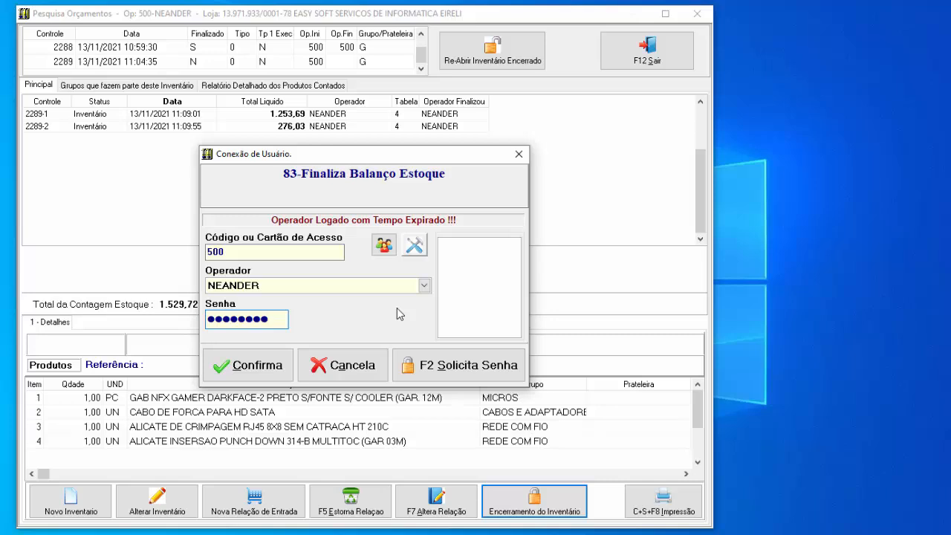
{"action": "key", "text": "Return"}
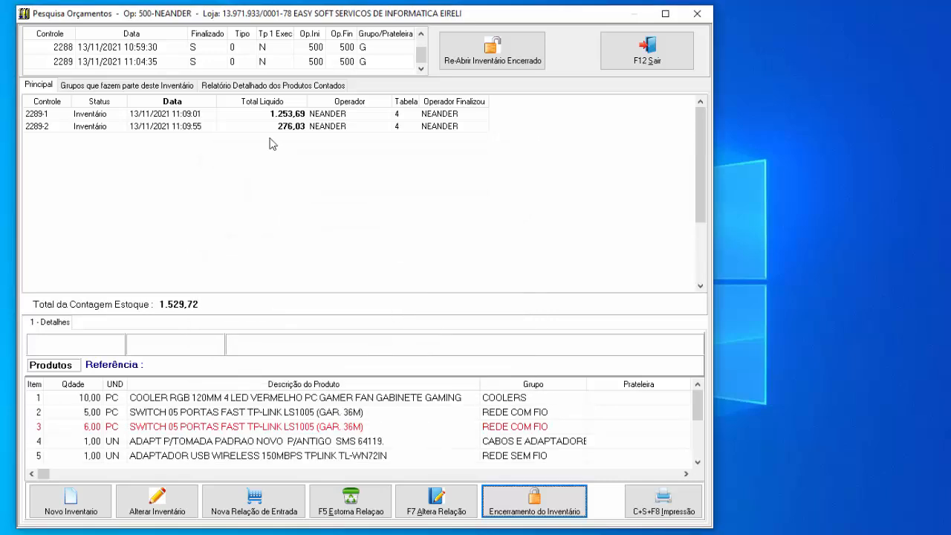
Open the detailed counted-products report, narrow the shelf column, and check the first product's stock
{"action": "left_click", "coordinate": [249, 90]}
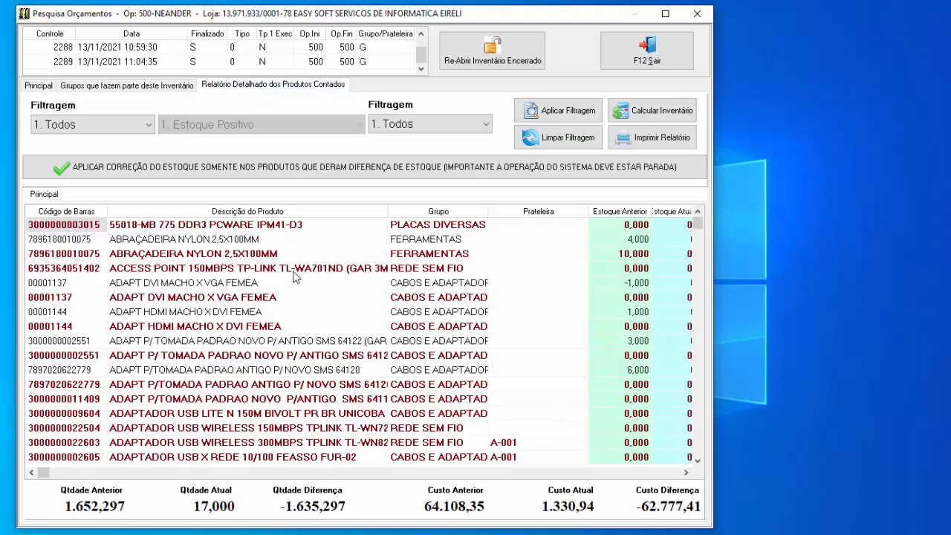
{"action": "left_click", "coordinate": [301, 313]}
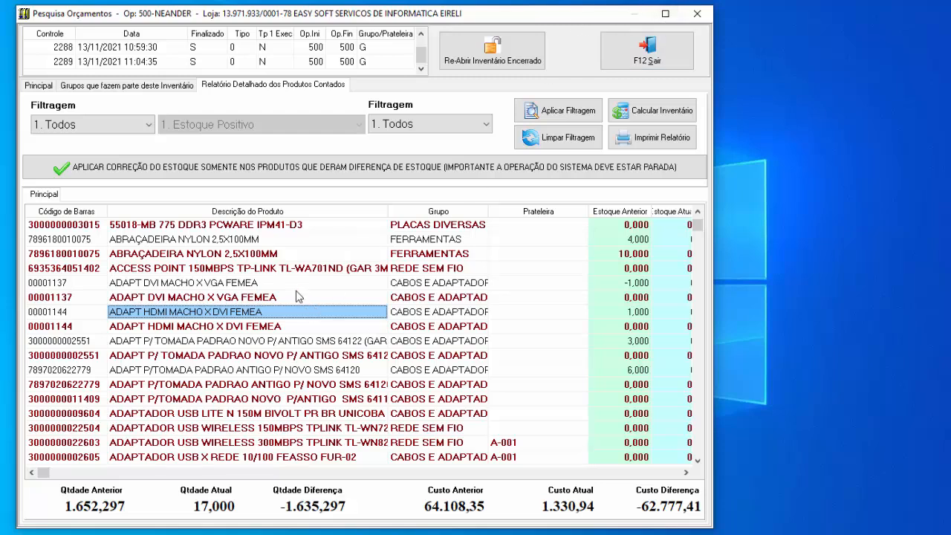
{"action": "left_click", "coordinate": [313, 297]}
{"action": "key", "text": "Right"}
{"action": "key", "text": "Right"}
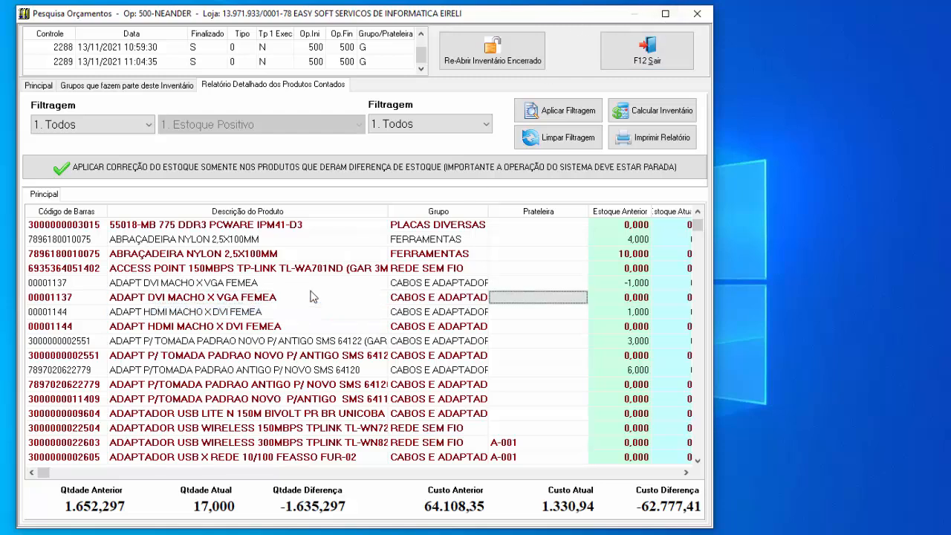
{"action": "left_click_drag", "start_coordinate": [588, 213], "coordinate": [445, 212]}
{"action": "left_click", "coordinate": [173, 230]}
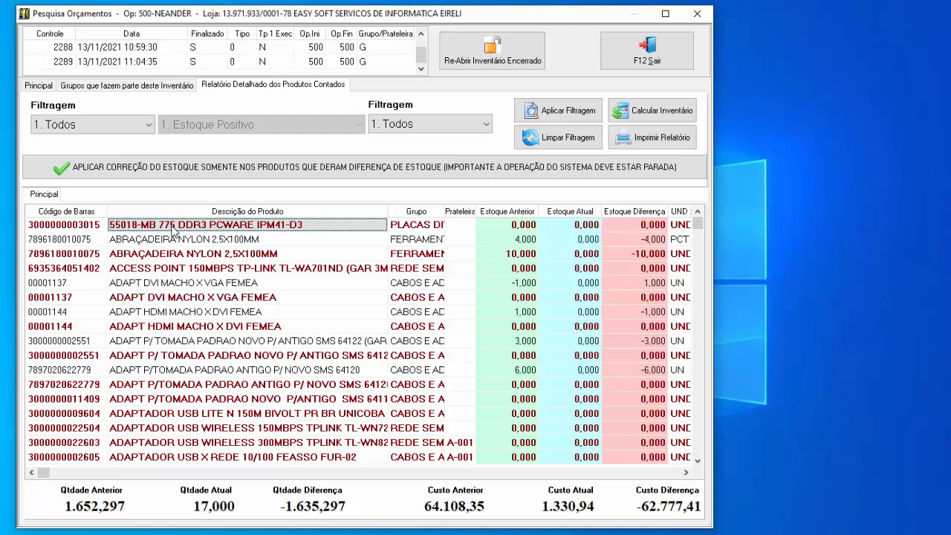
{"action": "key", "text": "Right"}
{"action": "key", "text": "Right"}
{"action": "key", "text": "Right"}
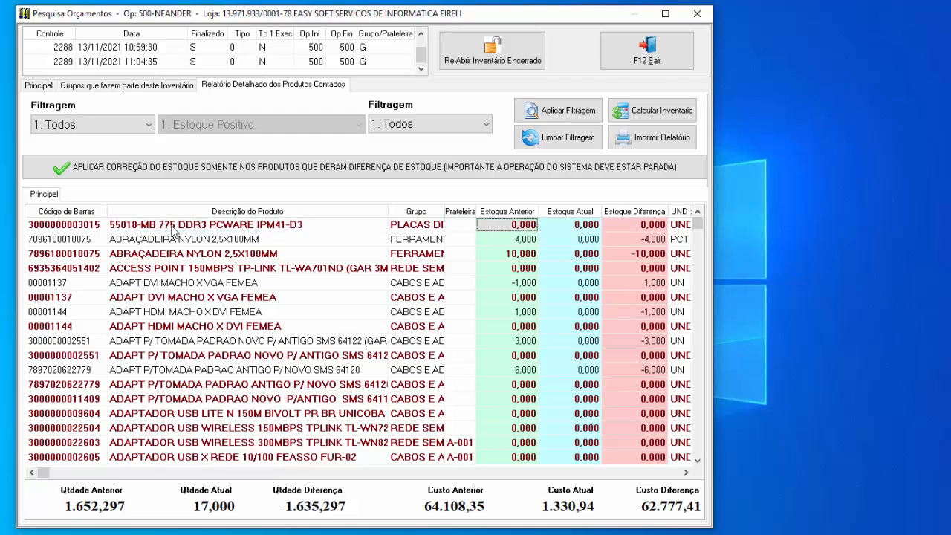
{"action": "key", "text": "Right"}
{"action": "key", "text": "Right"}
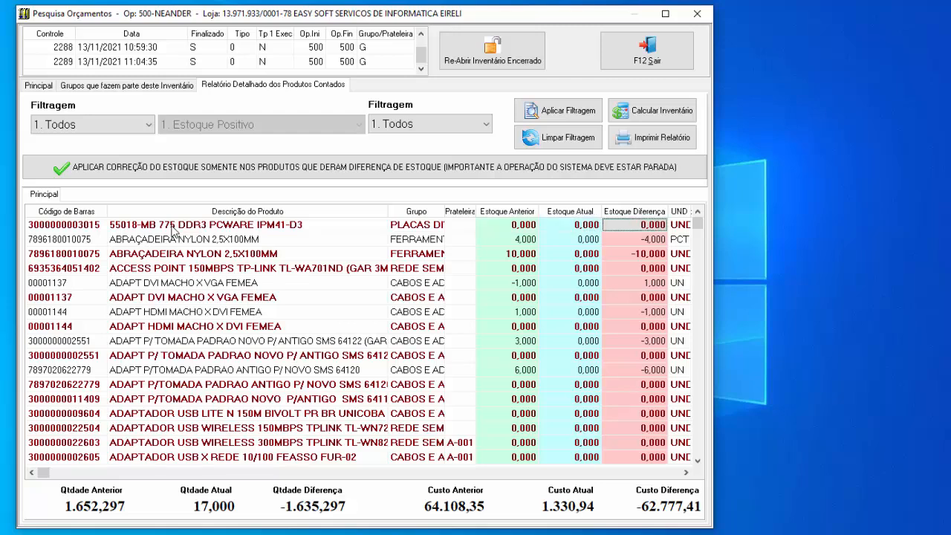
Check ABRAÇADEIRA NYLON's stock: previous 4,000, current 0,000, difference -4,000
{"action": "key", "text": "Down"}
{"action": "key", "text": "Left"}
{"action": "key", "text": "Left"}
{"action": "key", "text": "Left"}
{"action": "key", "text": "Left"}
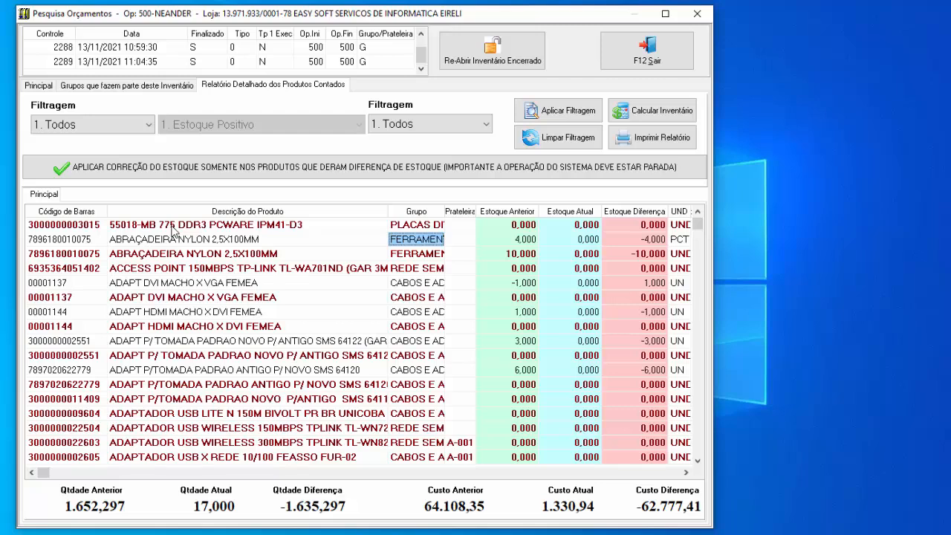
{"action": "key", "text": "Right"}
{"action": "key", "text": "Right"}
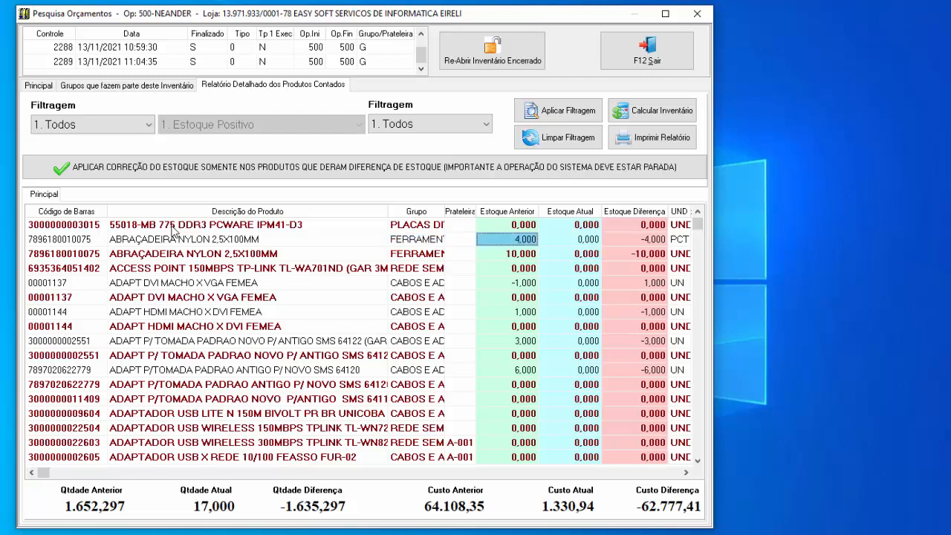
{"action": "key", "text": "Right"}
{"action": "key", "text": "Right"}
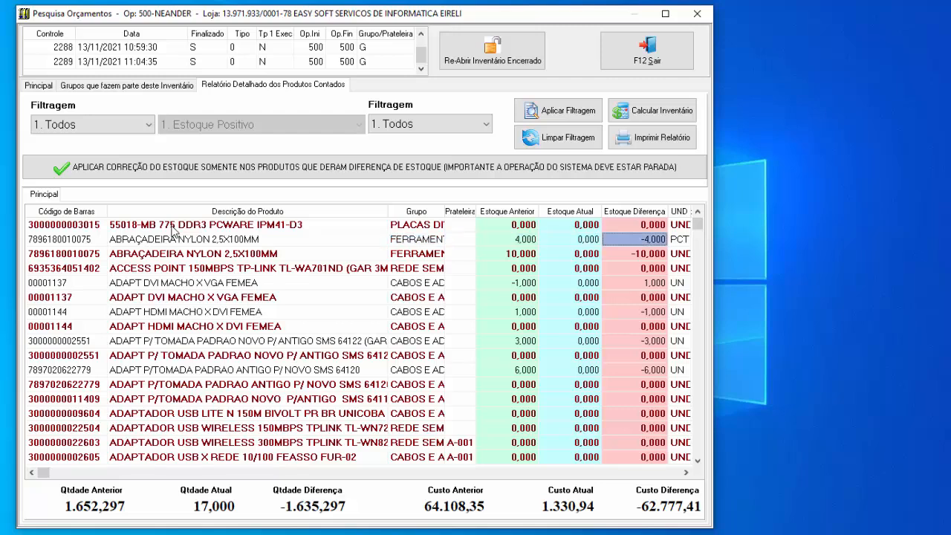
{"action": "key", "text": "Left"}
{"action": "key", "text": "Left"}
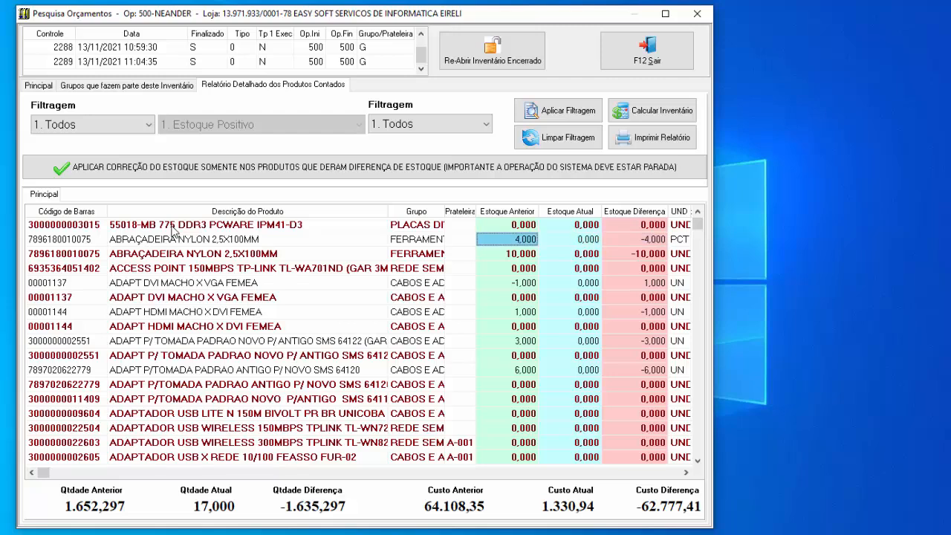
{"action": "key", "text": "Right"}
{"action": "key", "text": "Right"}
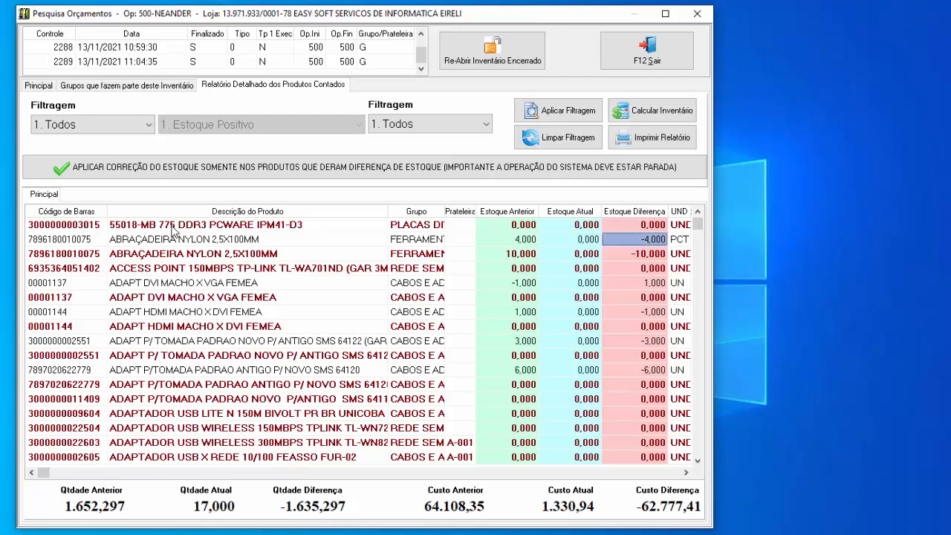
{"action": "key", "text": "Right"}
{"action": "key", "text": "Left"}
Check ADAPT DVI MACHO X VGA FEMEA (-1,000 previous, 0,000 current), then return to the first product
{"action": "key", "text": "Down"}
{"action": "key", "text": "Down"}
{"action": "key", "text": "Down"}
{"action": "key", "text": "Left"}
{"action": "key", "text": "Left"}
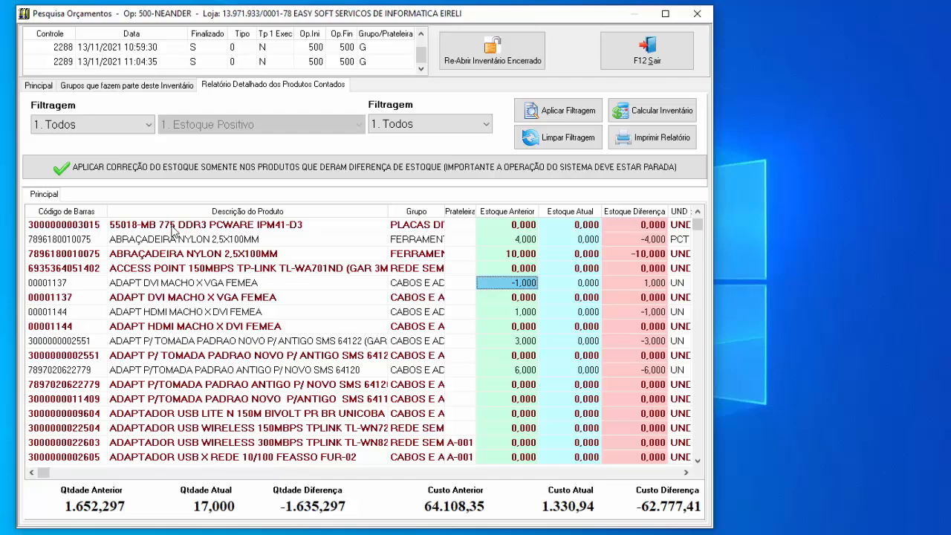
{"action": "key", "text": "Right"}
{"action": "key", "text": "Right"}
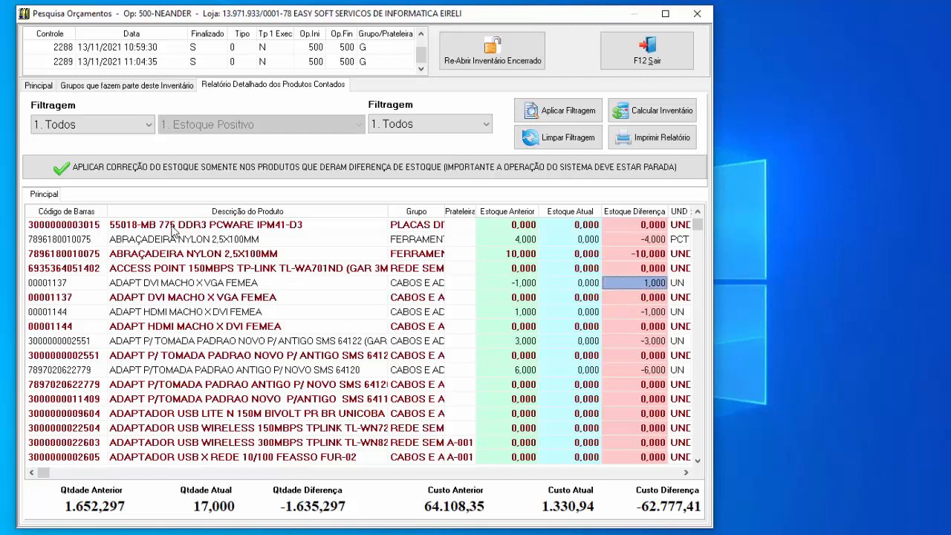
{"action": "key", "text": "Down"}
{"action": "key", "text": "Down"}
{"action": "key", "text": "Down"}
{"action": "key", "text": "Down"}
{"action": "key", "text": "Down"}
{"action": "key", "text": "Left"}
{"action": "key", "text": "Left"}
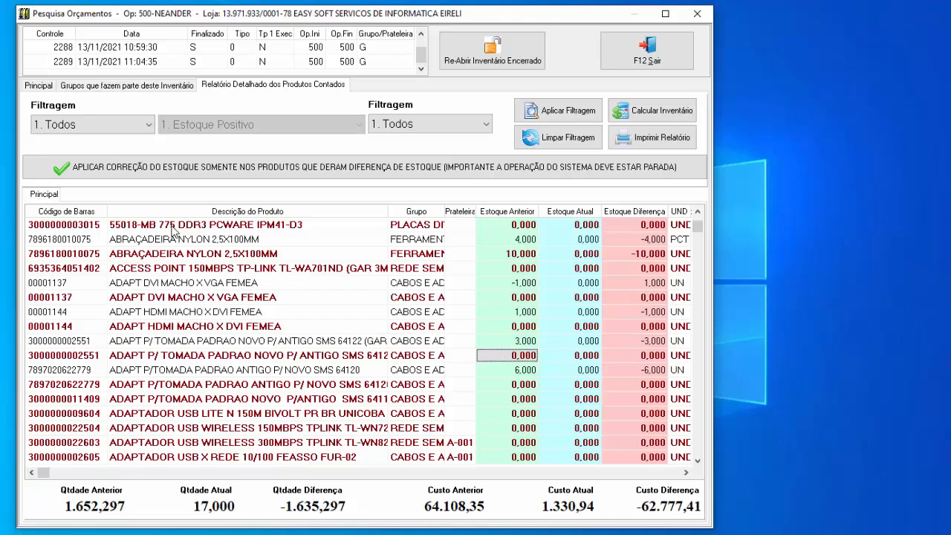
{"action": "key", "text": "Down"}
{"action": "key", "text": "Down"}
{"action": "key", "text": "Down"}
{"action": "key", "text": "Down"}
{"action": "key", "text": "Down"}
{"action": "key", "text": "Down"}
{"action": "key", "text": "Down"}
{"action": "key", "text": "Down"}
{"action": "key", "text": "Down"}
{"action": "key", "text": "Down"}
{"action": "key", "text": "Down"}
{"action": "key", "text": "Down"}
{"action": "key", "text": "Down"}
{"action": "key", "text": "Down"}
{"action": "key", "text": "Down"}
{"action": "key", "text": "Down"}
{"action": "key", "text": "Down"}
{"action": "key", "text": "Down"}
{"action": "key", "text": "Down"}
{"action": "key", "text": "Down"}
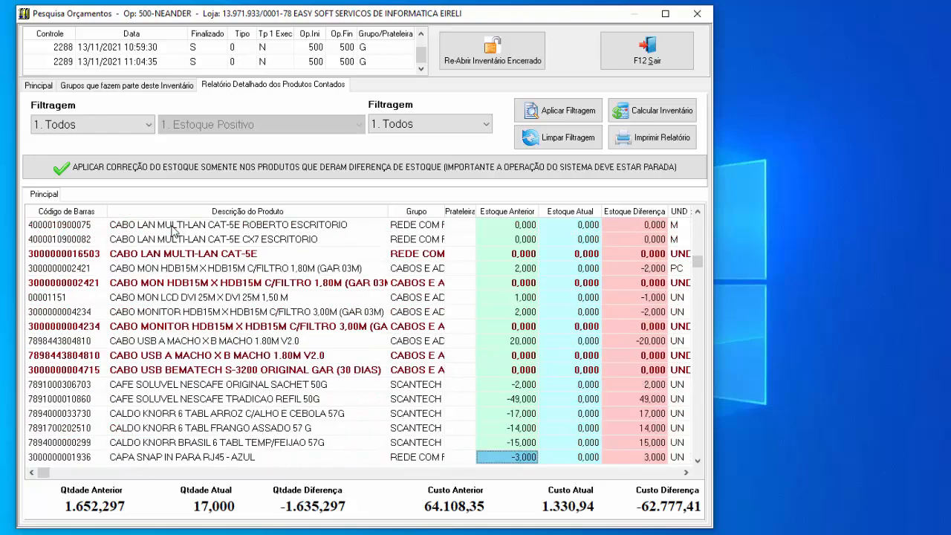
{"action": "key", "text": "Down"}
{"action": "key", "text": "Down"}
{"action": "key", "text": "Down"}
{"action": "key", "text": "Down"}
{"action": "key", "text": "Down"}
{"action": "key", "text": "Down"}
{"action": "key", "text": "Down"}
{"action": "key", "text": "Down"}
{"action": "key", "text": "Down"}
{"action": "key", "text": "Down"}
{"action": "key", "text": "Down"}
{"action": "key", "text": "Down"}
{"action": "key", "text": "Down"}
{"action": "key", "text": "Down"}
{"action": "key", "text": "Down"}
{"action": "key", "text": "Down"}
{"action": "key", "text": "Down"}
{"action": "key", "text": "Down"}
{"action": "key", "text": "Down"}
{"action": "key", "text": "Down"}
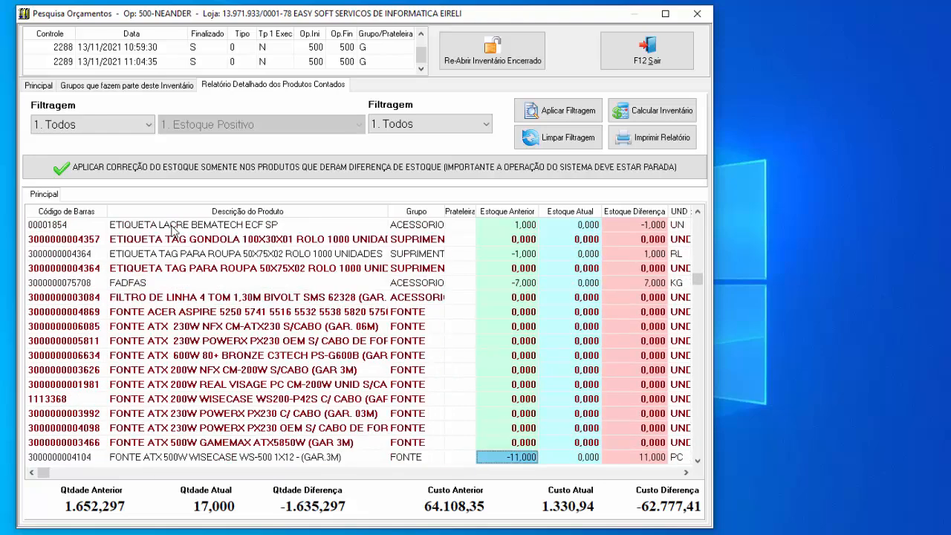
{"action": "key", "text": "ctrl+Home"}
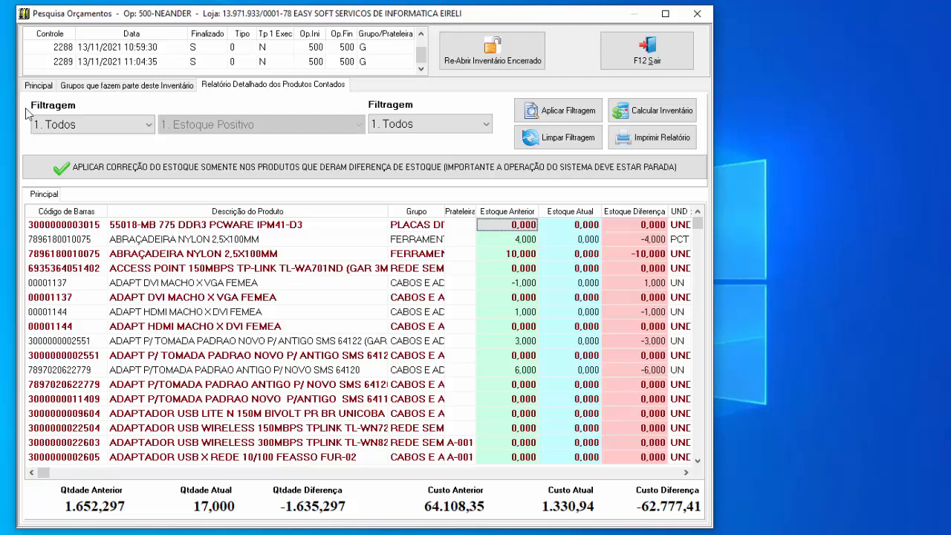
{"action": "left_click", "coordinate": [94, 124]}
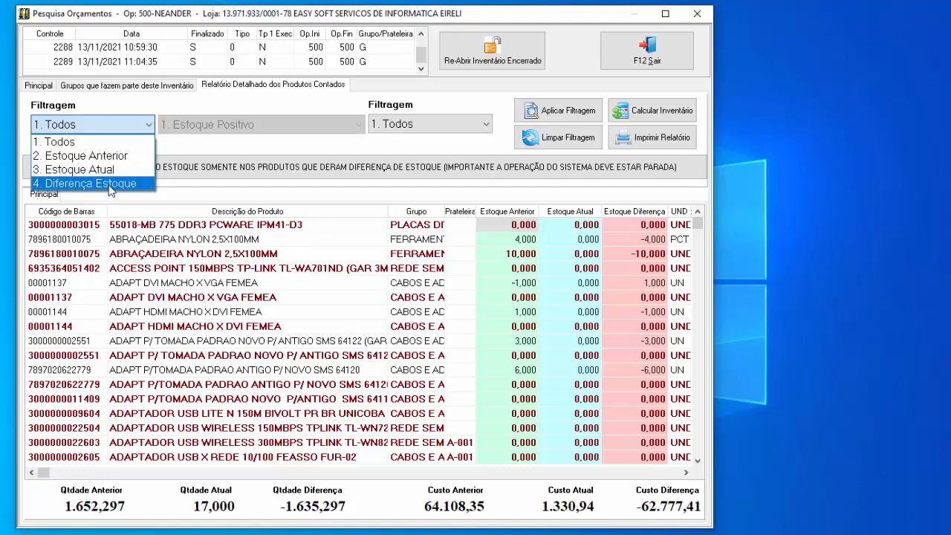
Filter the report by 3. Estoque Atual and check the cooler's -22,000 to 10,000 difference of 32,000
{"action": "left_click", "coordinate": [80, 170]}
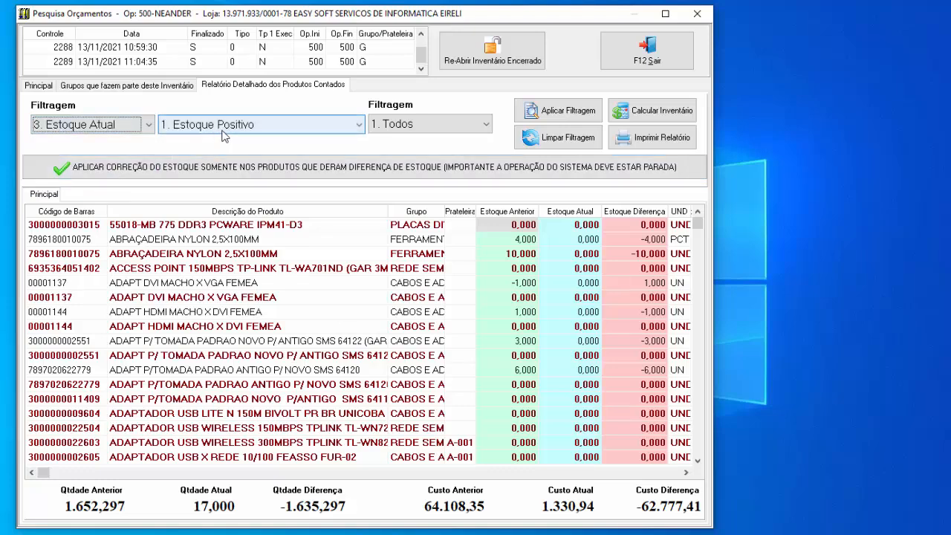
{"action": "left_click", "coordinate": [558, 111]}
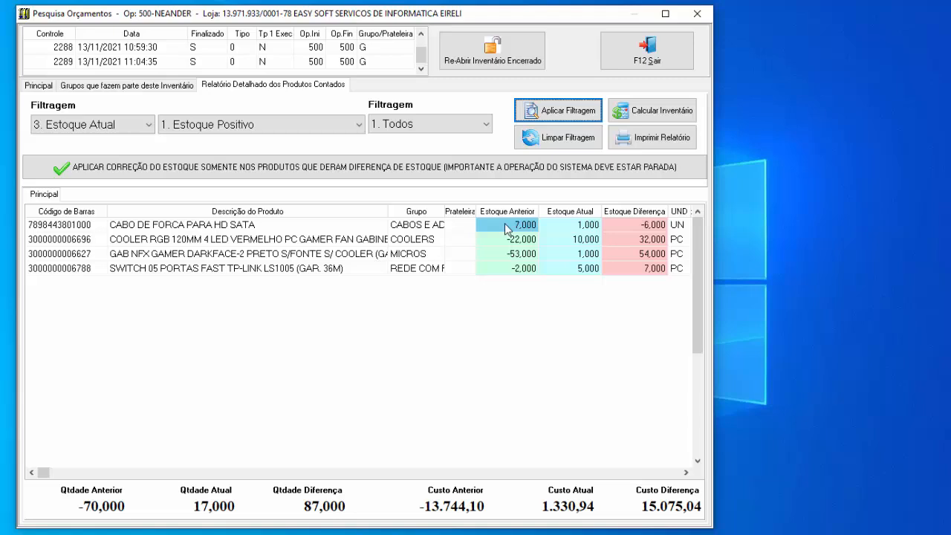
{"action": "left_click", "coordinate": [572, 224]}
{"action": "left_click", "coordinate": [636, 226]}
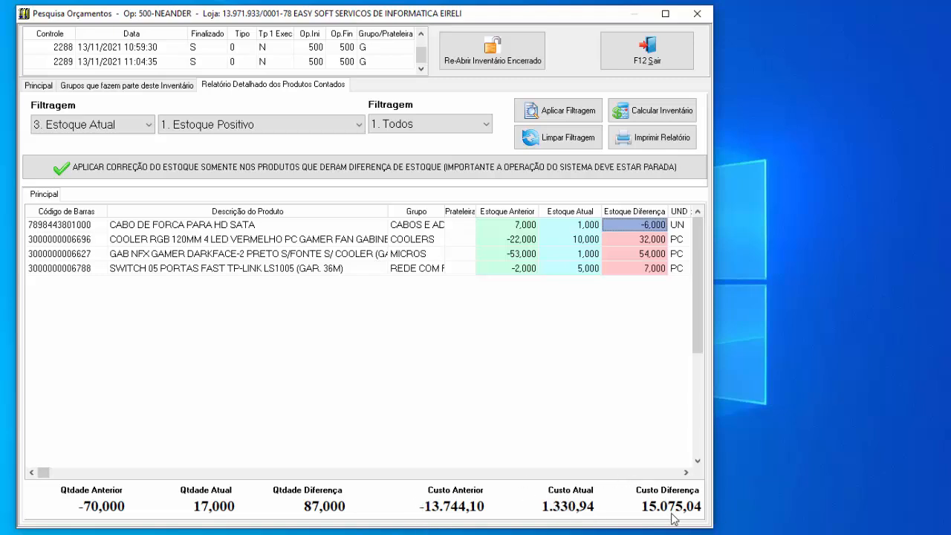
{"action": "left_click", "coordinate": [580, 241]}
{"action": "left_click", "coordinate": [518, 242]}
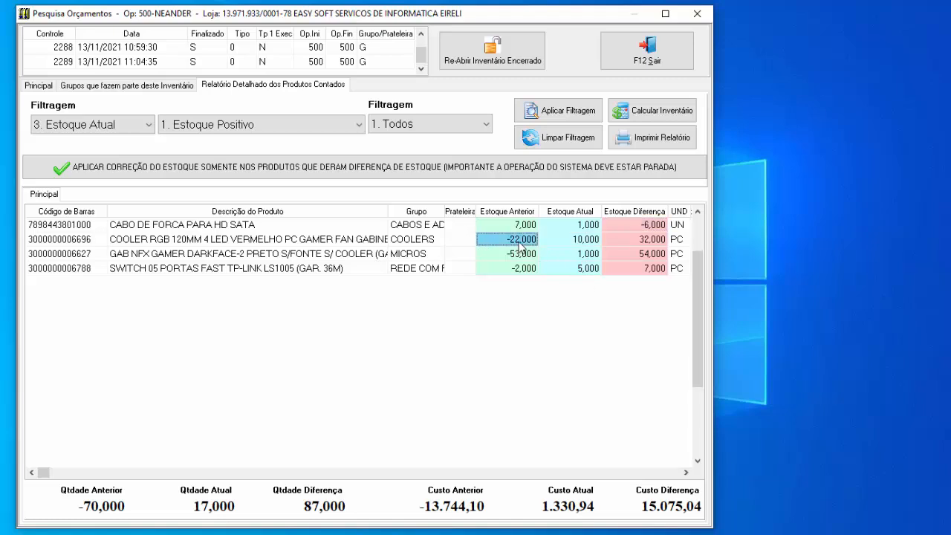
{"action": "left_click", "coordinate": [568, 243]}
{"action": "left_click", "coordinate": [642, 240]}
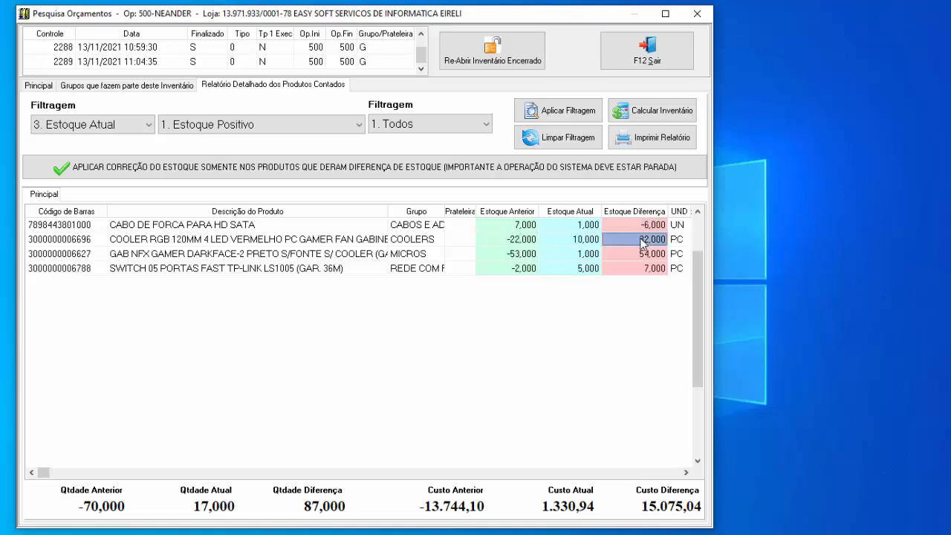
Refilter the report by 4. Diferença Estoque
{"action": "left_click", "coordinate": [148, 125]}
{"action": "left_click", "coordinate": [112, 184]}
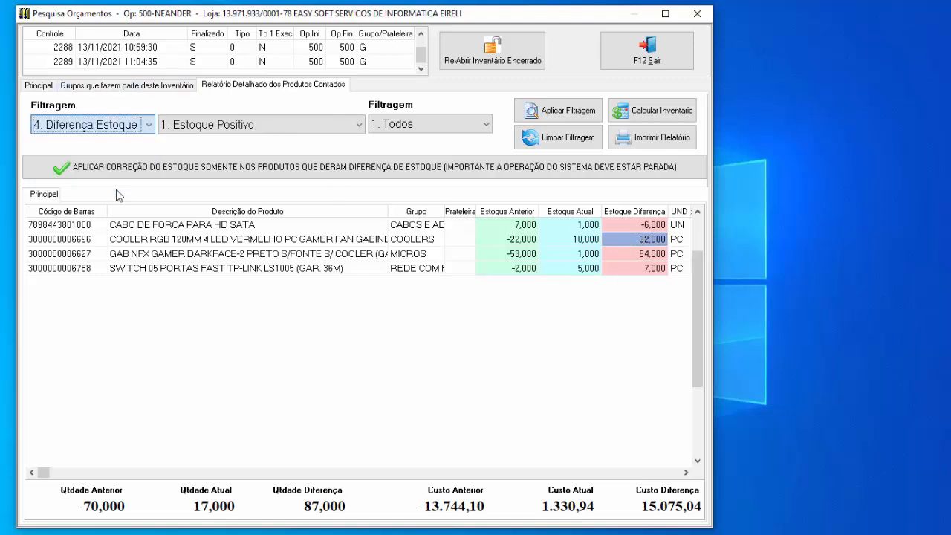
{"action": "left_click", "coordinate": [546, 113]}
Browse the positive-difference products, then apply the 2. Estoque Negativo filter
{"action": "left_click", "coordinate": [642, 283]}
{"action": "key", "text": "Down"}
{"action": "key", "text": "Down"}
{"action": "key", "text": "Down"}
{"action": "key", "text": "Down"}
{"action": "key", "text": "Down"}
{"action": "key", "text": "Down"}
{"action": "key", "text": "Down"}
{"action": "key", "text": "Down"}
{"action": "key", "text": "Down"}
{"action": "key", "text": "Down"}
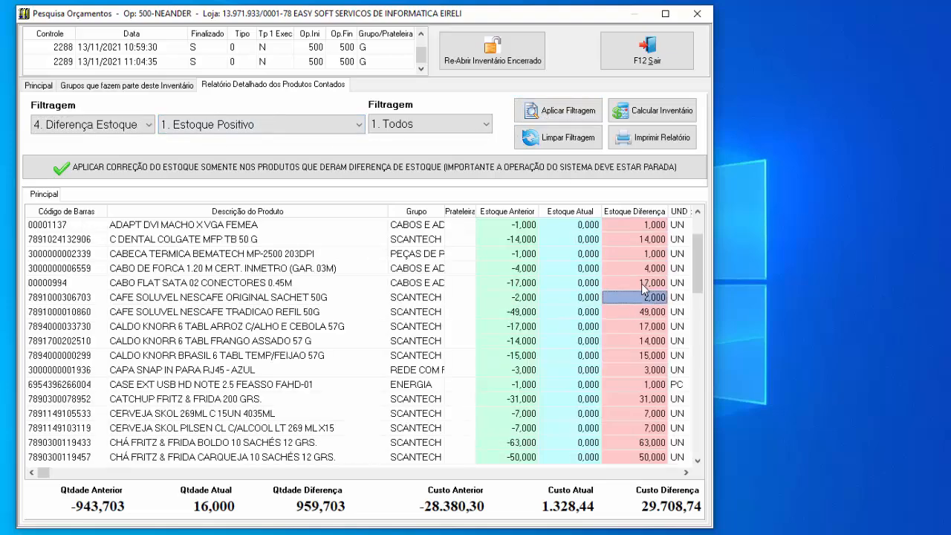
{"action": "key", "text": "Down"}
{"action": "key", "text": "Down"}
{"action": "key", "text": "Down"}
{"action": "key", "text": "Down"}
{"action": "key", "text": "Down"}
{"action": "key", "text": "Down"}
{"action": "key", "text": "Down"}
{"action": "key", "text": "Down"}
{"action": "key", "text": "Down"}
{"action": "key", "text": "Down"}
{"action": "key", "text": "Down"}
{"action": "key", "text": "Down"}
{"action": "key", "text": "Down"}
{"action": "key", "text": "Down"}
{"action": "key", "text": "Down"}
{"action": "key", "text": "Down"}
{"action": "key", "text": "Down"}
{"action": "key", "text": "Down"}
{"action": "key", "text": "Down"}
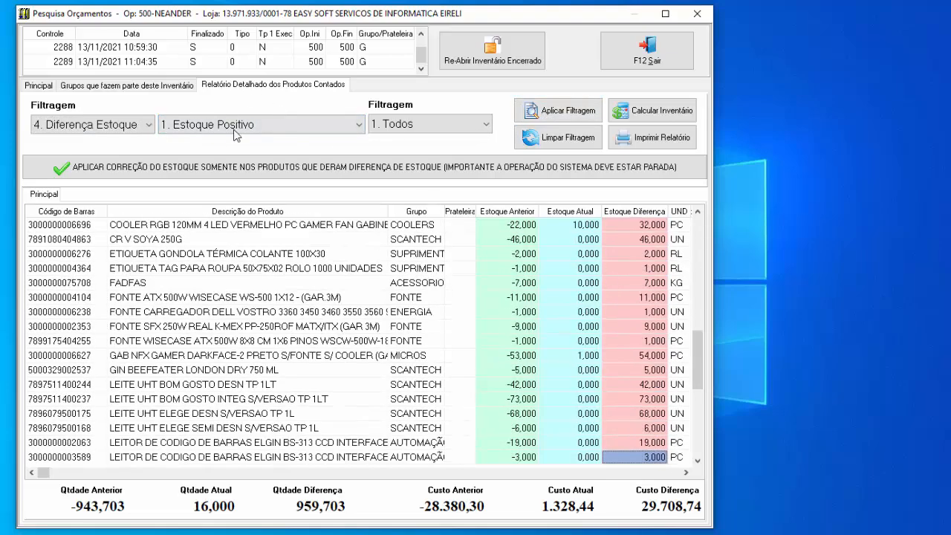
{"action": "left_click", "coordinate": [237, 133]}
{"action": "left_click", "coordinate": [246, 156]}
{"action": "left_click", "coordinate": [559, 110]}
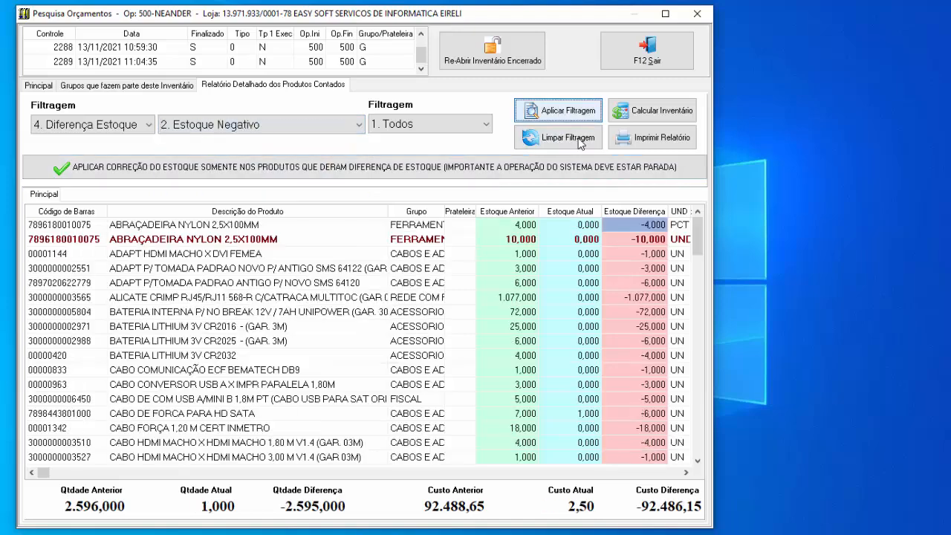
Apply the 3. Estoque zero (0) filter, then choose 4. Estoque Posito e Negativo
{"action": "left_click", "coordinate": [275, 127]}
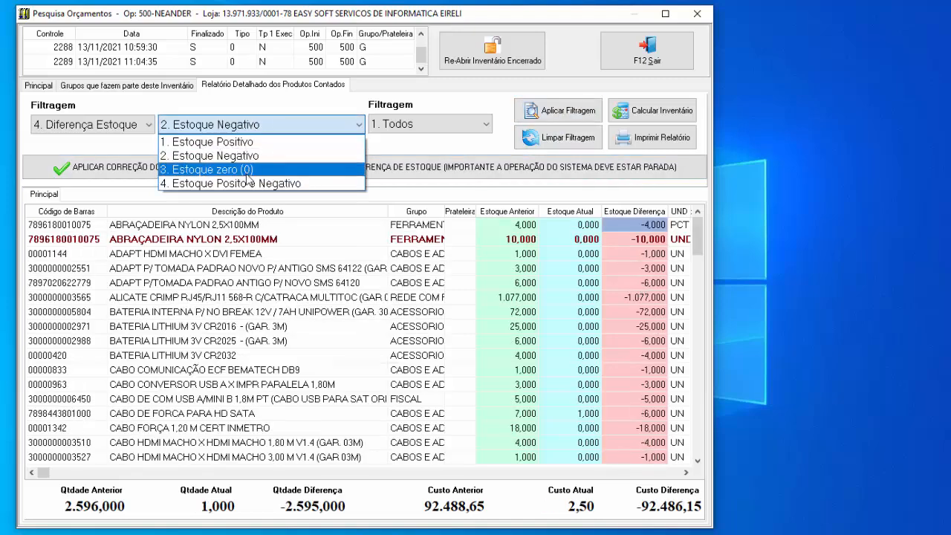
{"action": "left_click", "coordinate": [283, 169]}
{"action": "left_click", "coordinate": [559, 110]}
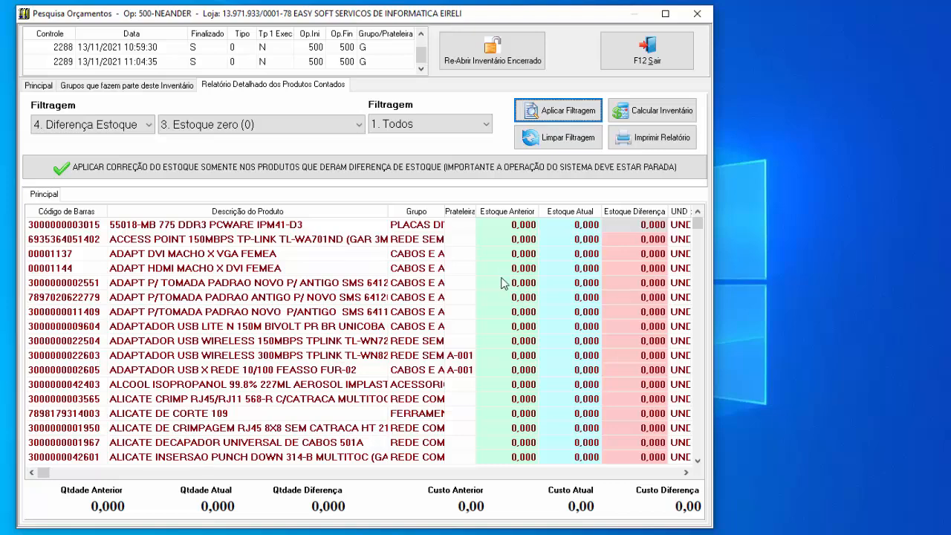
{"action": "left_click", "coordinate": [513, 312]}
{"action": "scroll", "coordinate": [513, 313], "scroll_direction": "down", "scroll_amount": 10}
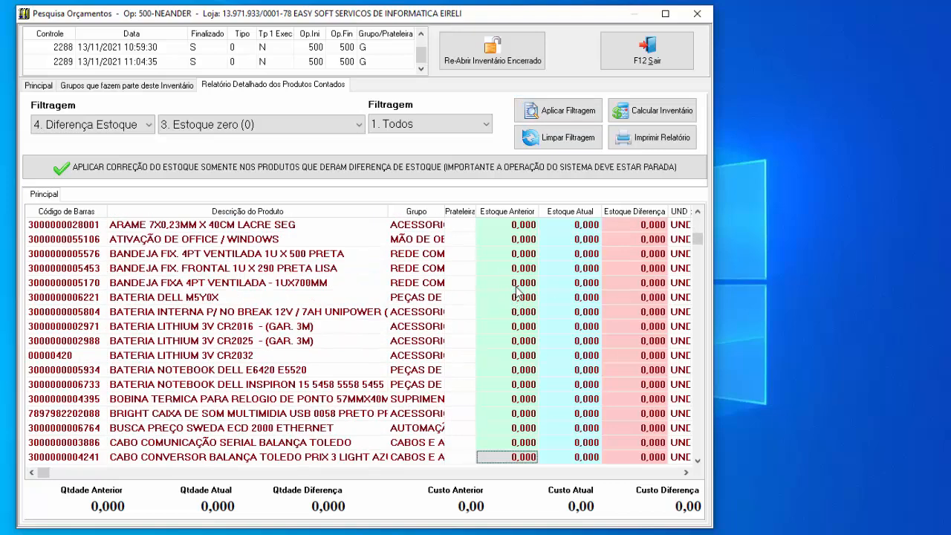
{"action": "scroll", "coordinate": [520, 288], "scroll_direction": "down", "scroll_amount": 3}
{"action": "left_click", "coordinate": [275, 127]}
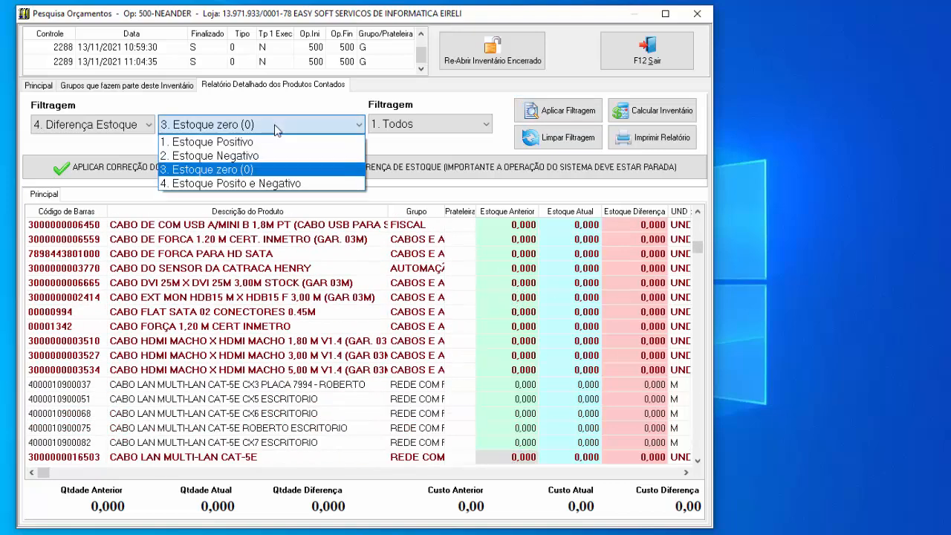
{"action": "left_click", "coordinate": [251, 184]}
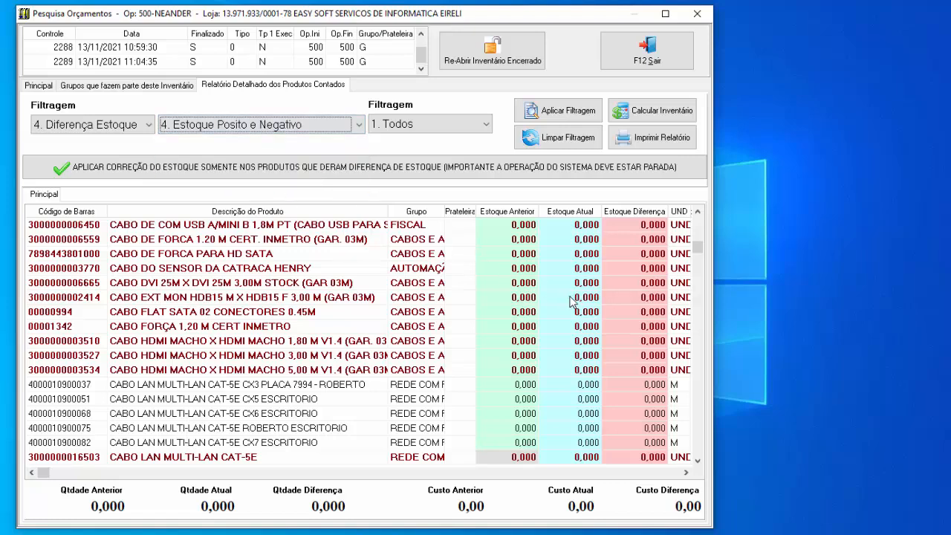
Apply the positive-and-negative filter and review the previous, current and difference stock columns, including the HD SATA power cable
{"action": "left_click", "coordinate": [549, 116]}
{"action": "left_click", "coordinate": [358, 282]}
{"action": "scroll", "coordinate": [369, 269], "scroll_direction": "up", "scroll_amount": 4}
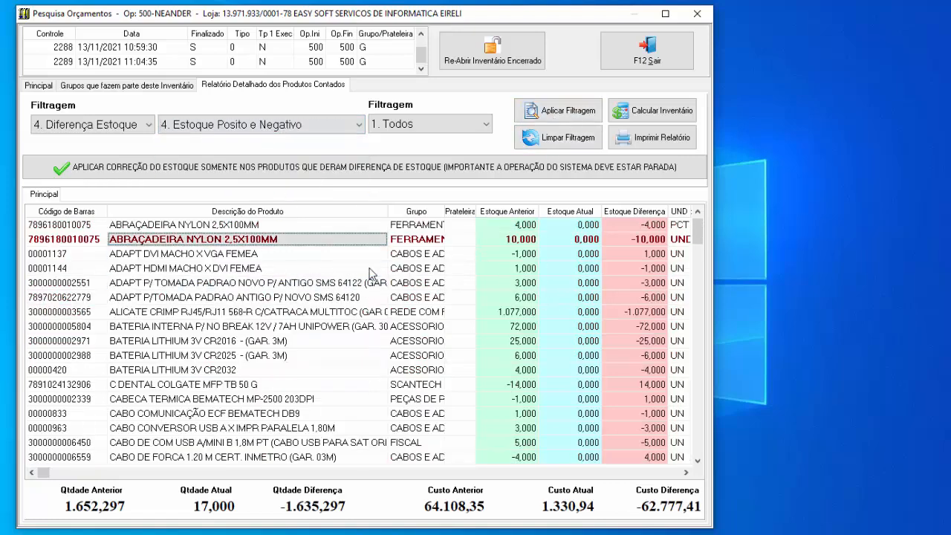
{"action": "scroll", "coordinate": [369, 268], "scroll_direction": "down", "scroll_amount": 2}
{"action": "scroll", "coordinate": [370, 274], "scroll_direction": "down", "scroll_amount": 20}
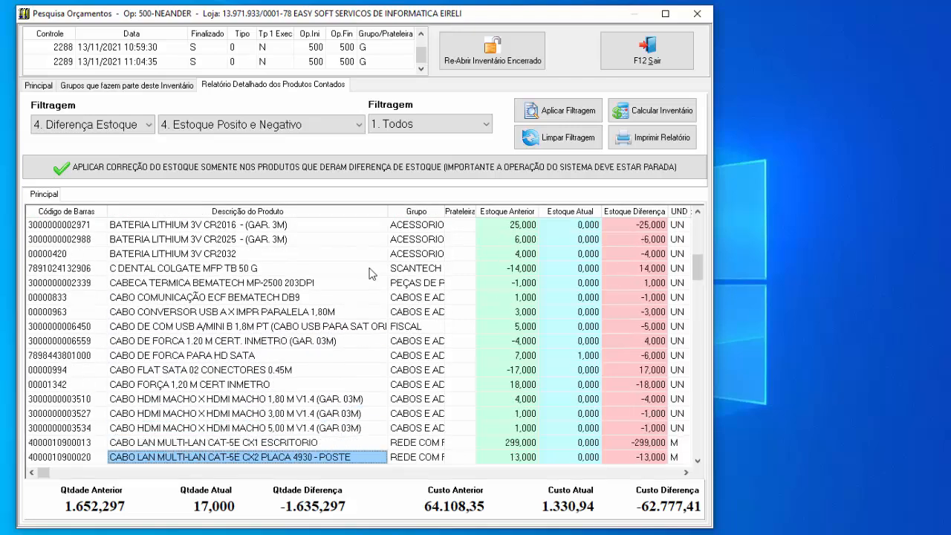
{"action": "left_click", "coordinate": [529, 268]}
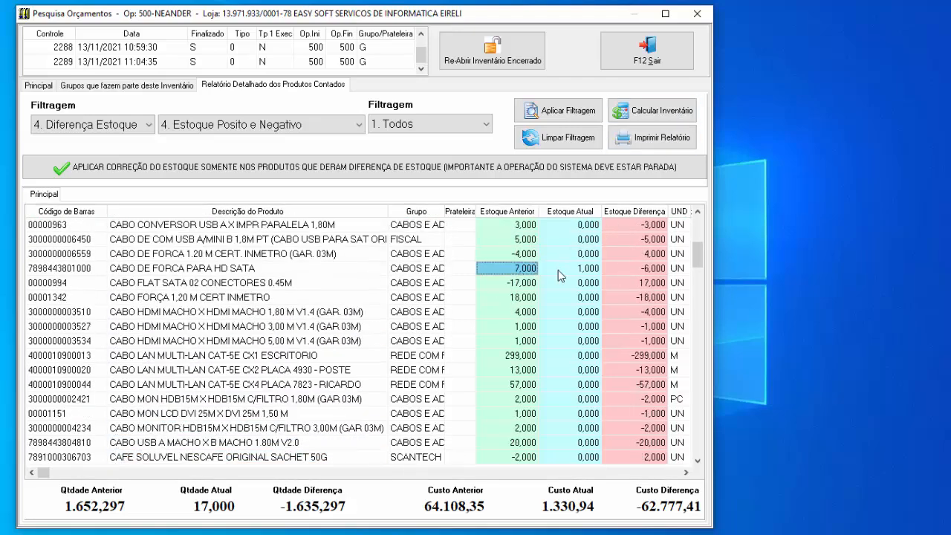
{"action": "left_click", "coordinate": [558, 269]}
{"action": "scroll", "coordinate": [583, 271], "scroll_direction": "up", "scroll_amount": 17}
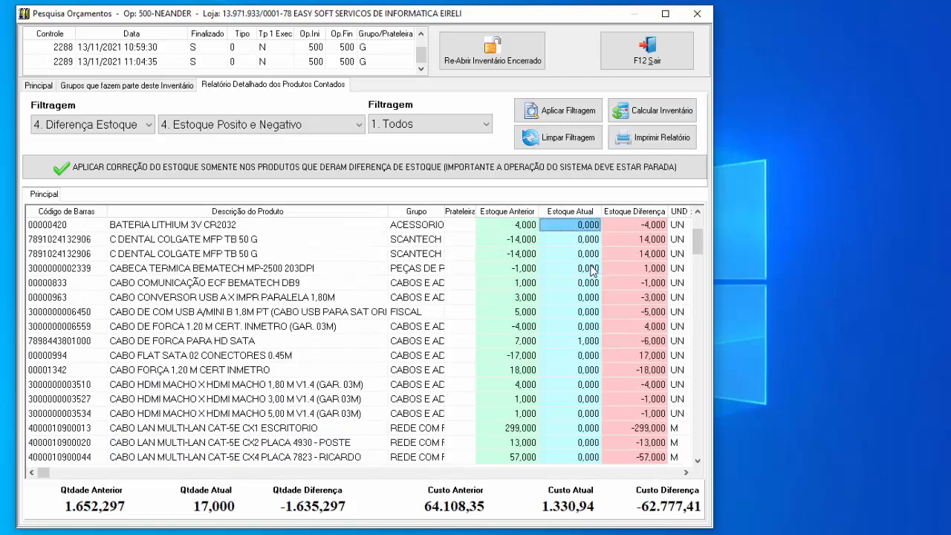
{"action": "scroll", "coordinate": [578, 270], "scroll_direction": "down", "scroll_amount": 20}
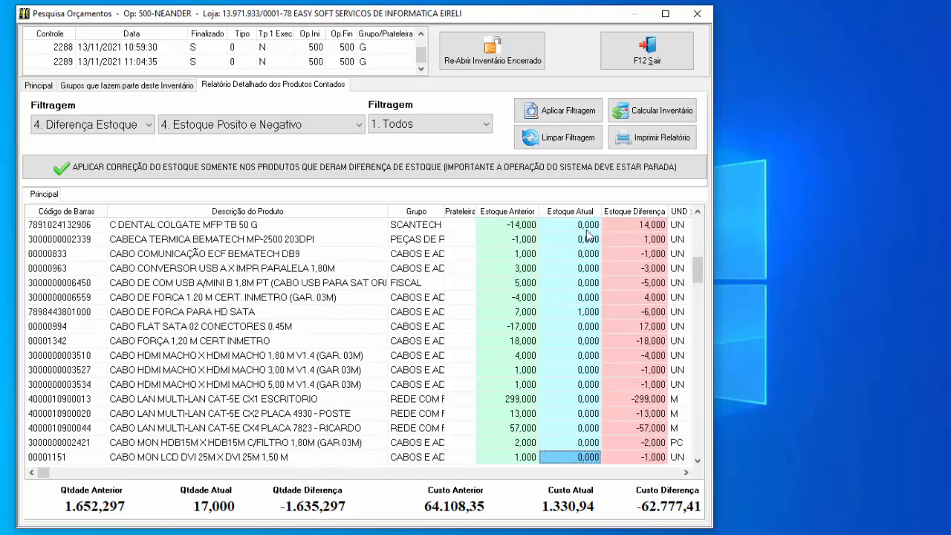
{"action": "scroll", "coordinate": [591, 240], "scroll_direction": "down", "scroll_amount": 1}
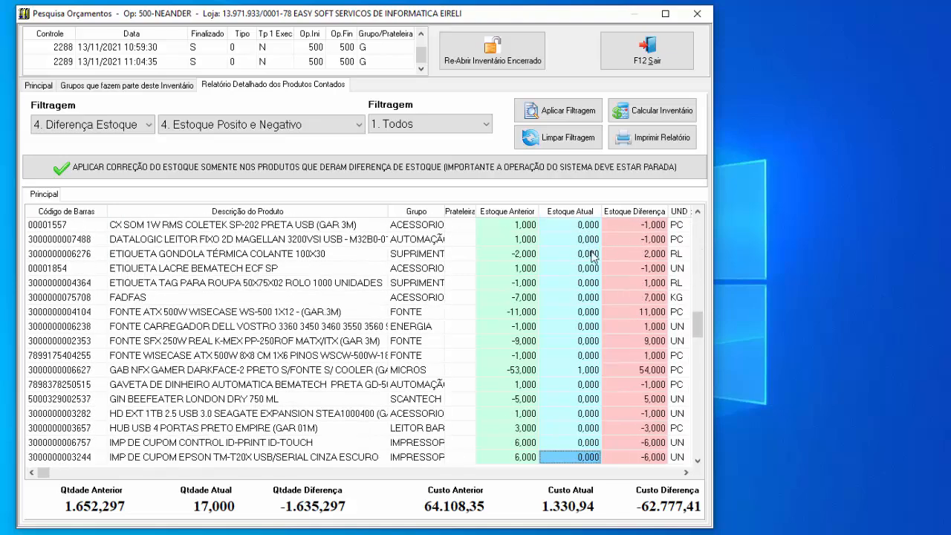
{"action": "scroll", "coordinate": [561, 379], "scroll_direction": "up", "scroll_amount": 3}
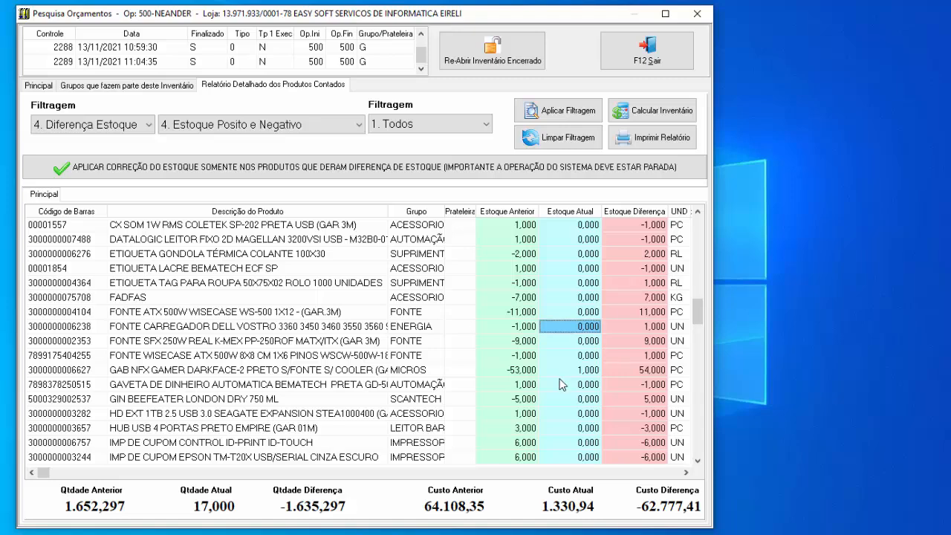
{"action": "scroll", "coordinate": [559, 381], "scroll_direction": "down", "scroll_amount": 19}
{"action": "scroll", "coordinate": [564, 347], "scroll_direction": "down", "scroll_amount": 20}
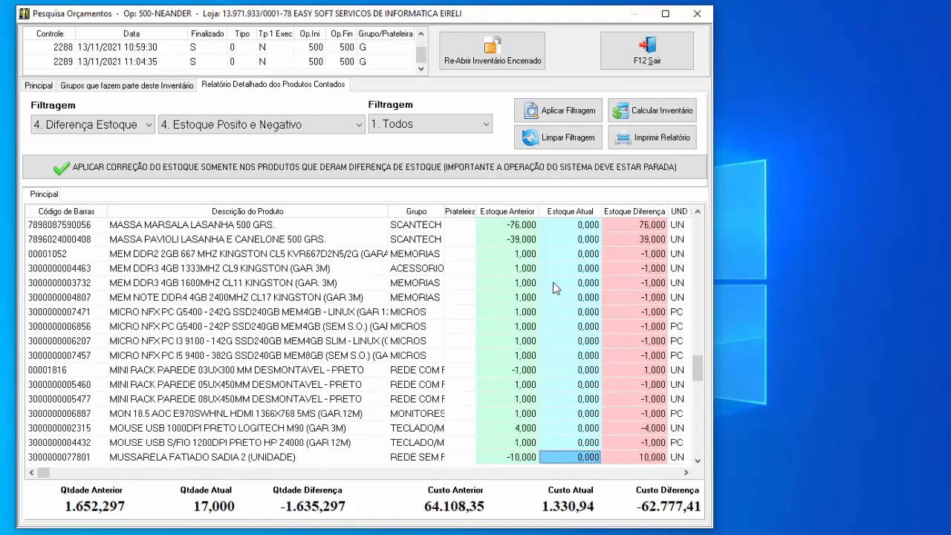